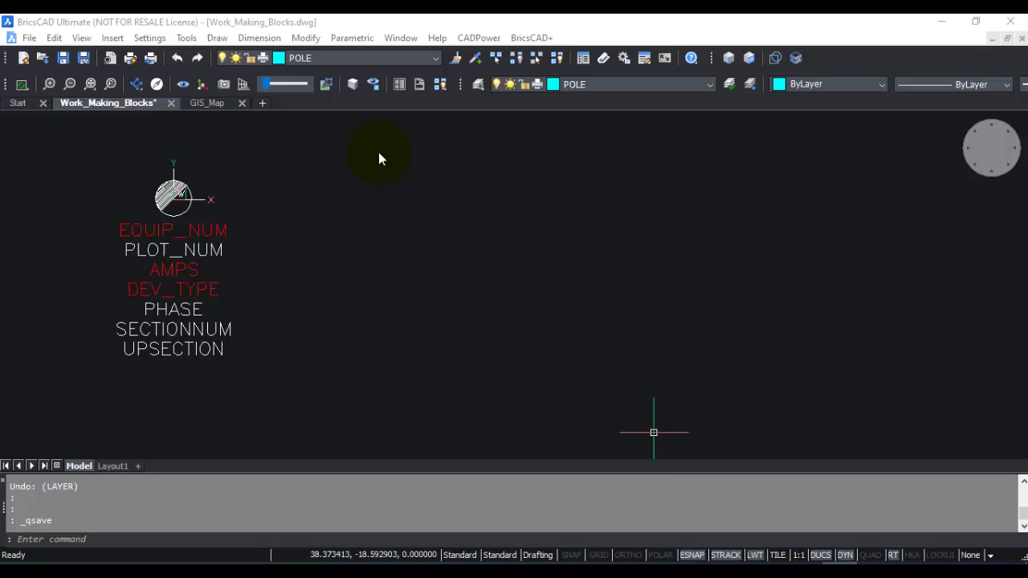
Step: Switch to the GIS_Map drawing and examine the recloser symbols and their attribute labels in the northern part of the map
click(211, 103)
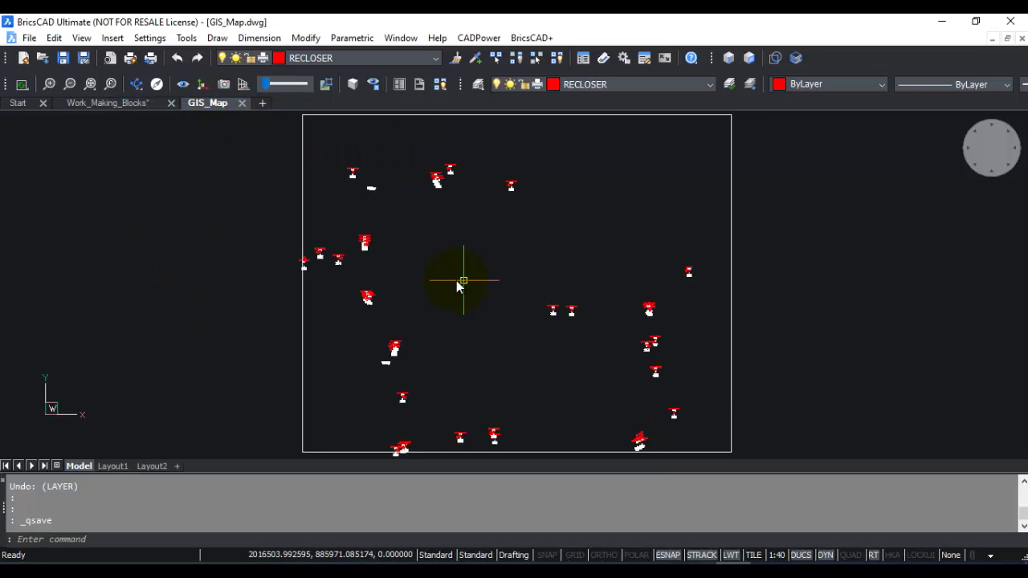
scroll(401, 230, up, 6)
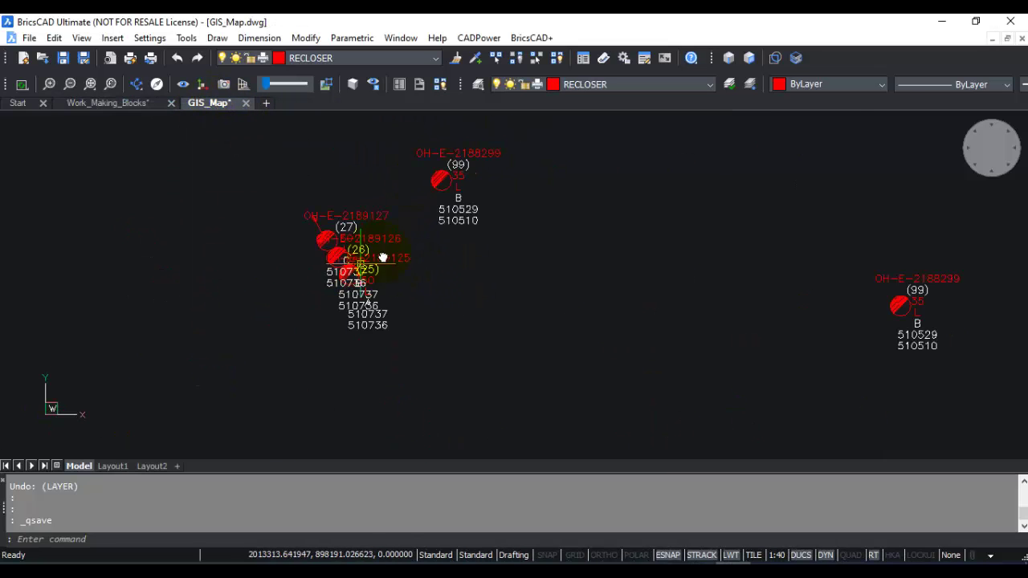
middle_drag(402, 255, 312, 323)
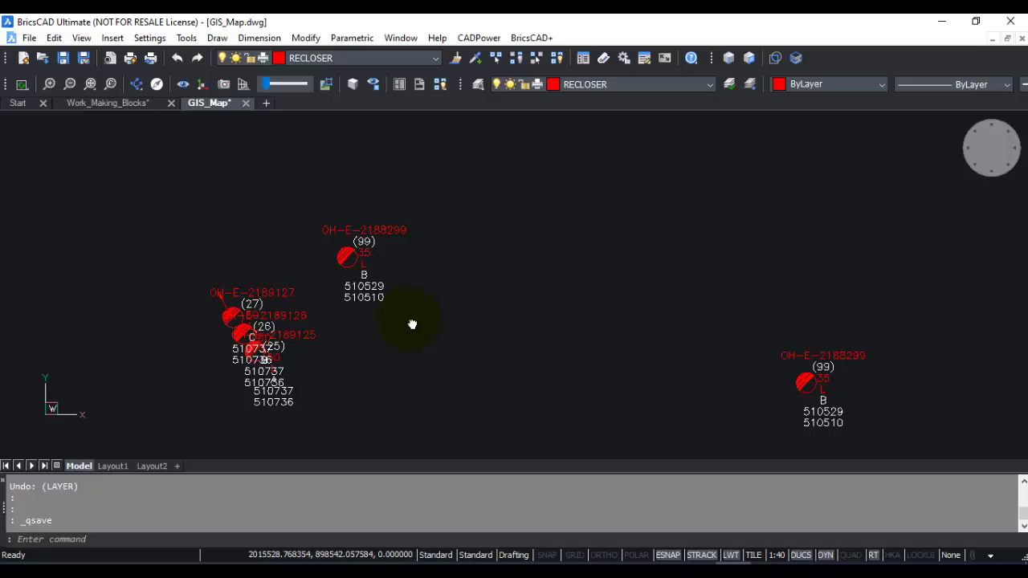
click(796, 385)
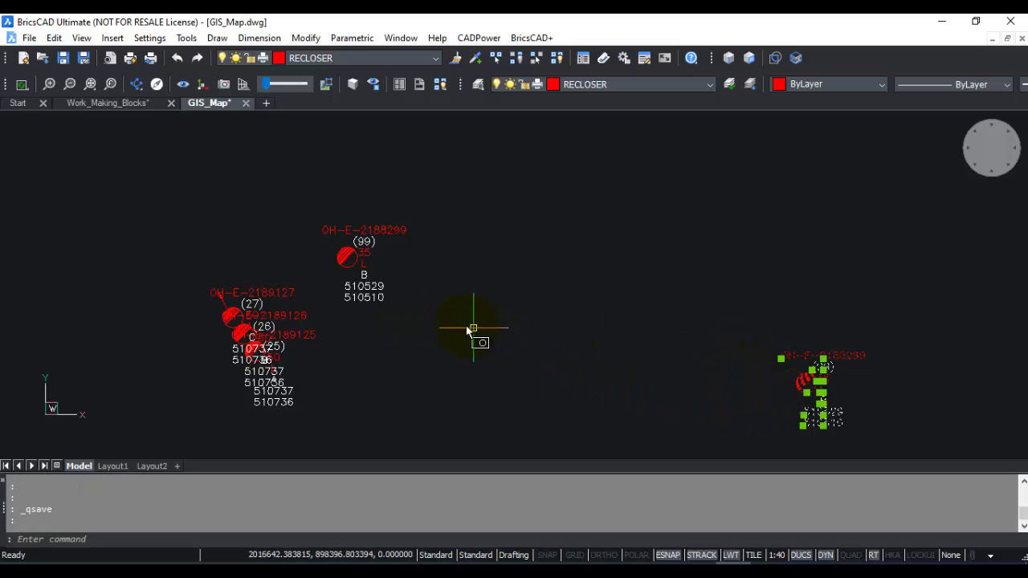
scroll(412, 308, down, 1)
key(Escape)
key(Escape)
scroll(371, 273, up, 4)
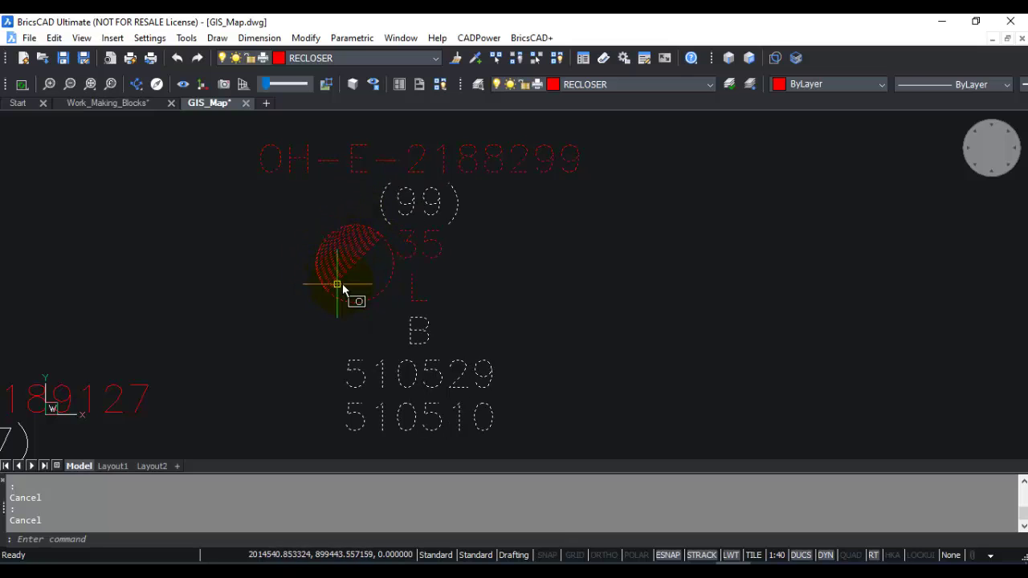
scroll(368, 285, down, 1)
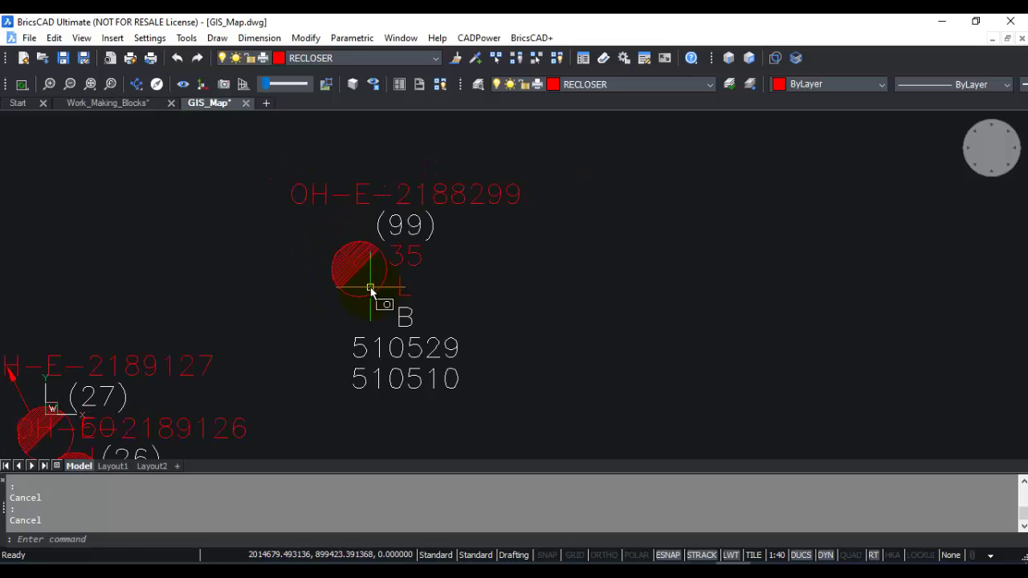
scroll(370, 289, down, 1)
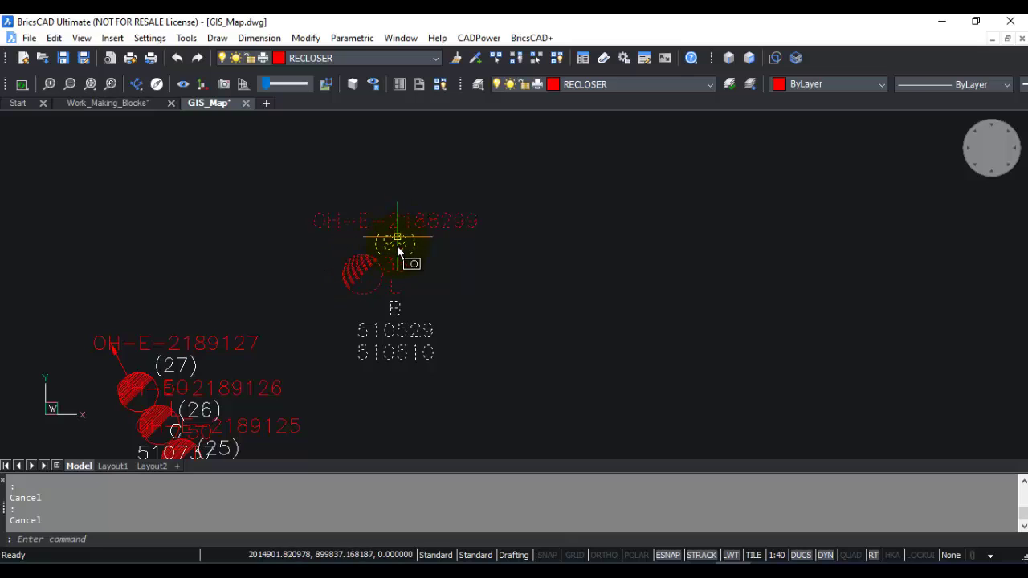
scroll(397, 301, down, 3)
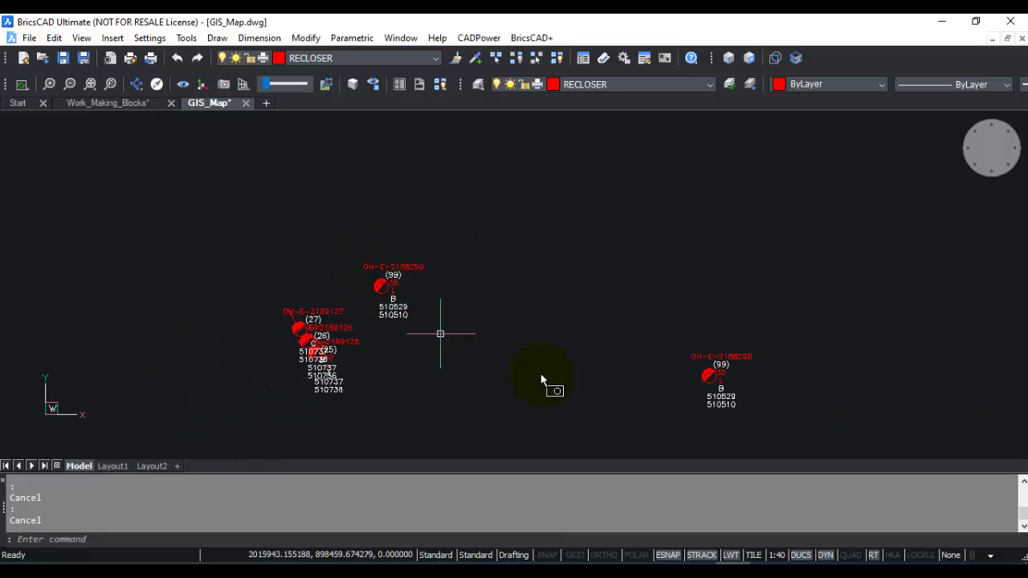
Step: Examine the recloser with section number 507909 and identify its block, checking how its labels sit over the symbol
middle_drag(615, 366, 410, 255)
scroll(410, 254, down, 2)
scroll(481, 315, down, 2)
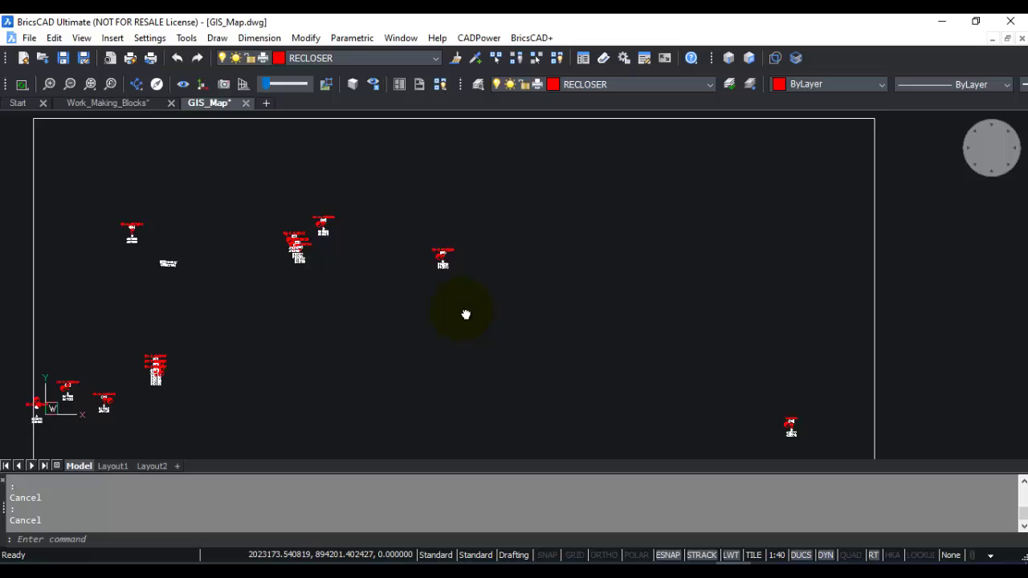
middle_drag(465, 314, 626, 295)
scroll(313, 329, up, 4)
middle_drag(379, 314, 343, 400)
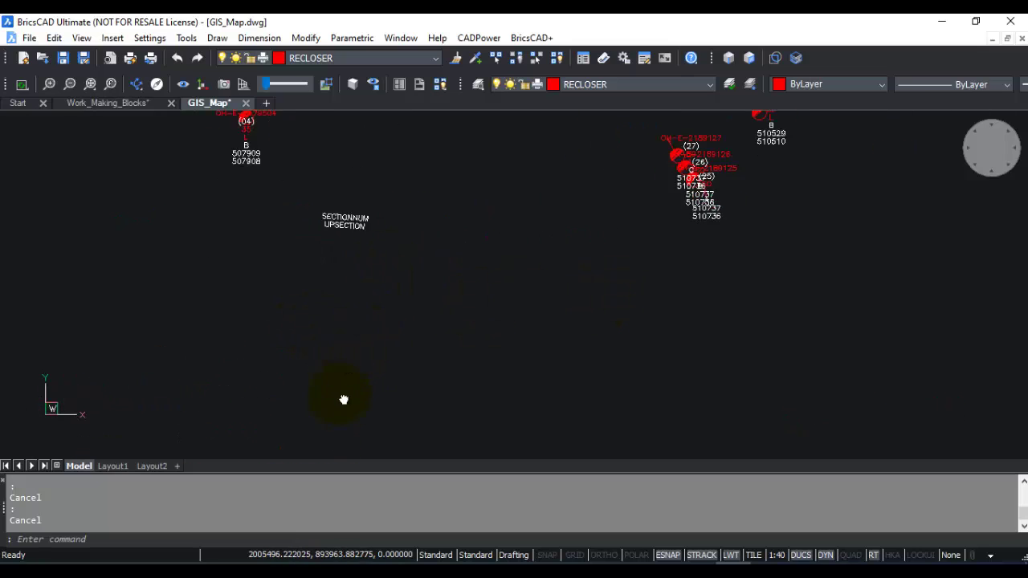
scroll(231, 193, up, 4)
middle_drag(230, 190, 240, 286)
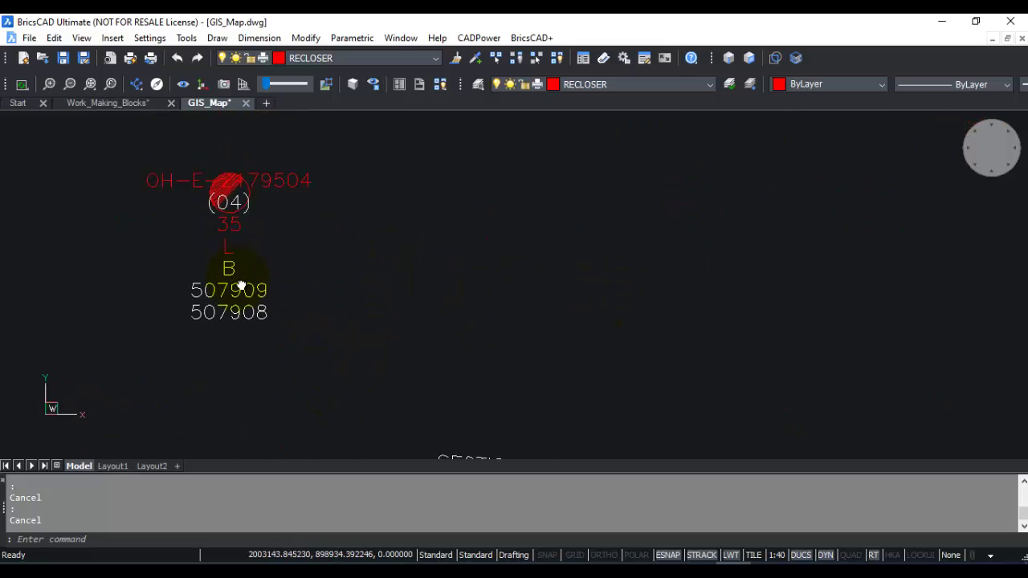
mouse_move(228, 243)
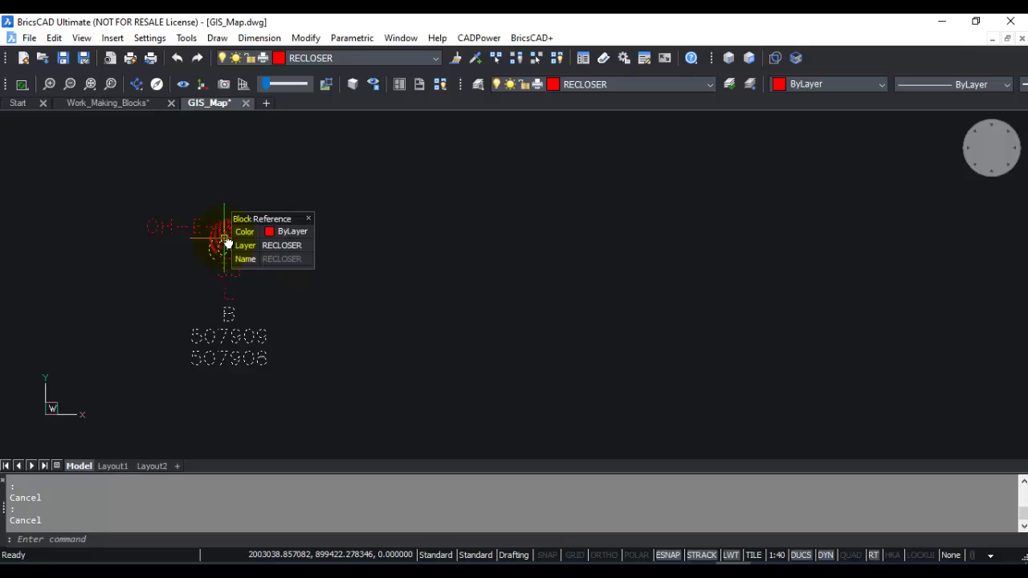
scroll(307, 338, down, 2)
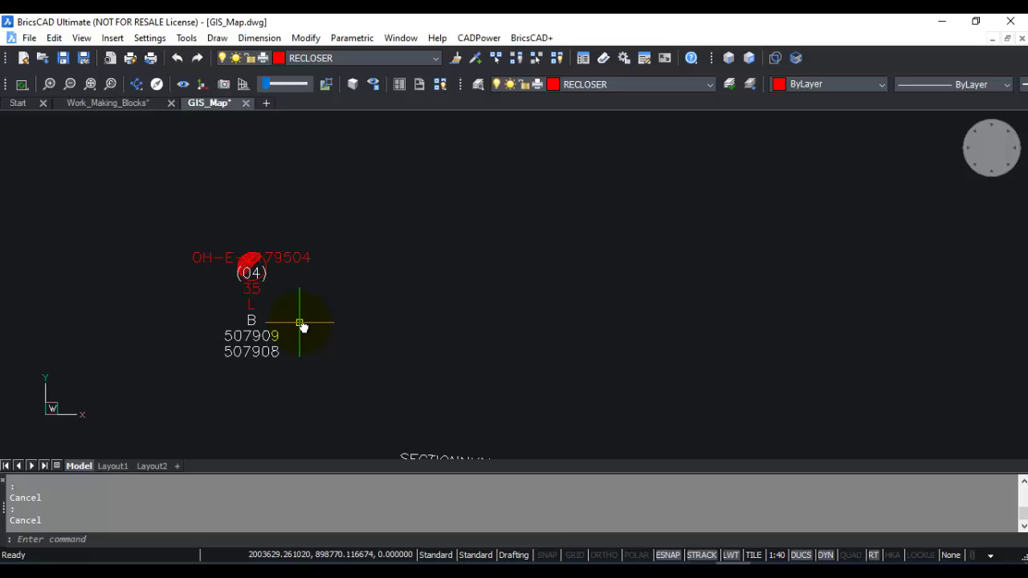
scroll(294, 322, down, 3)
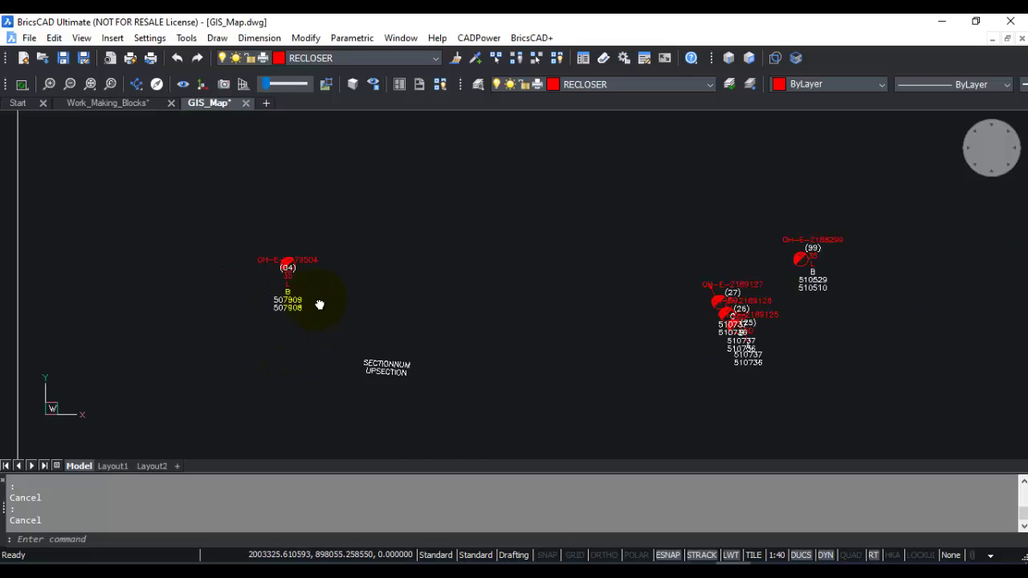
Step: Compare symbol and label placement on the reclosers along the map's western border, in the stacked group and on the northern block
middle_drag(316, 300, 376, 297)
scroll(361, 367, down, 2)
scroll(362, 390, up, 2)
middle_drag(362, 391, 401, 311)
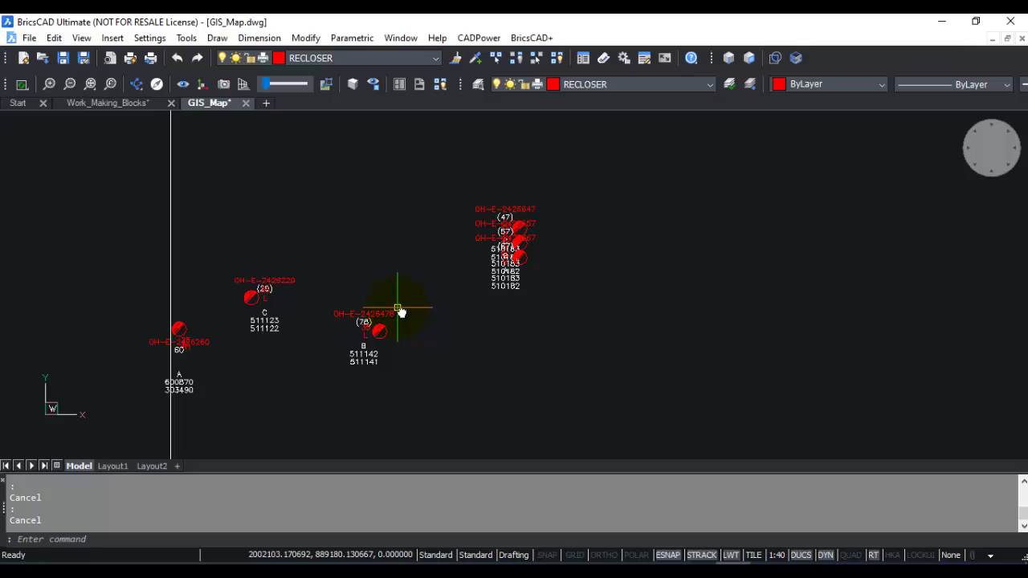
scroll(401, 356, down, 2)
scroll(402, 358, up, 4)
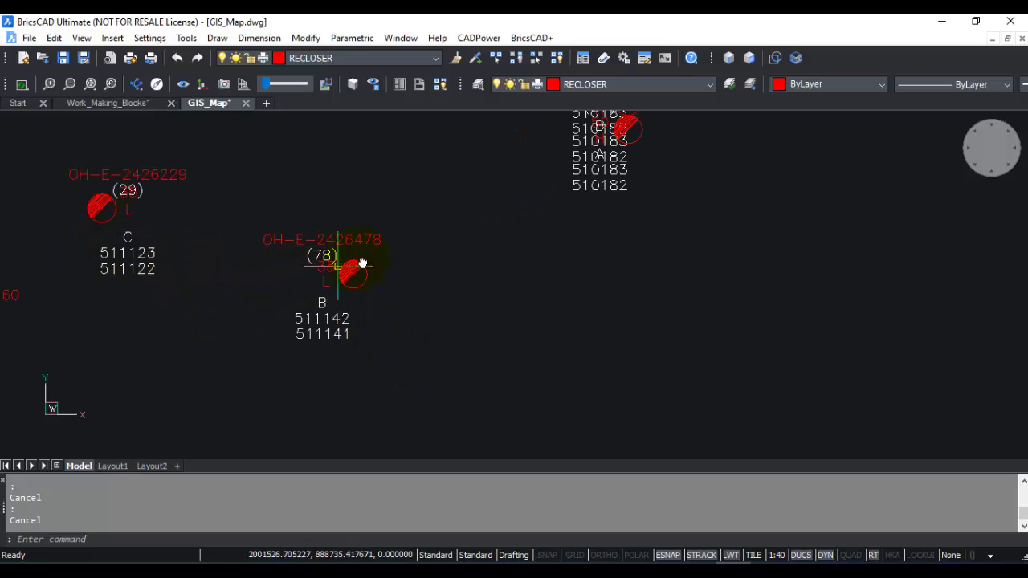
middle_drag(567, 155, 522, 286)
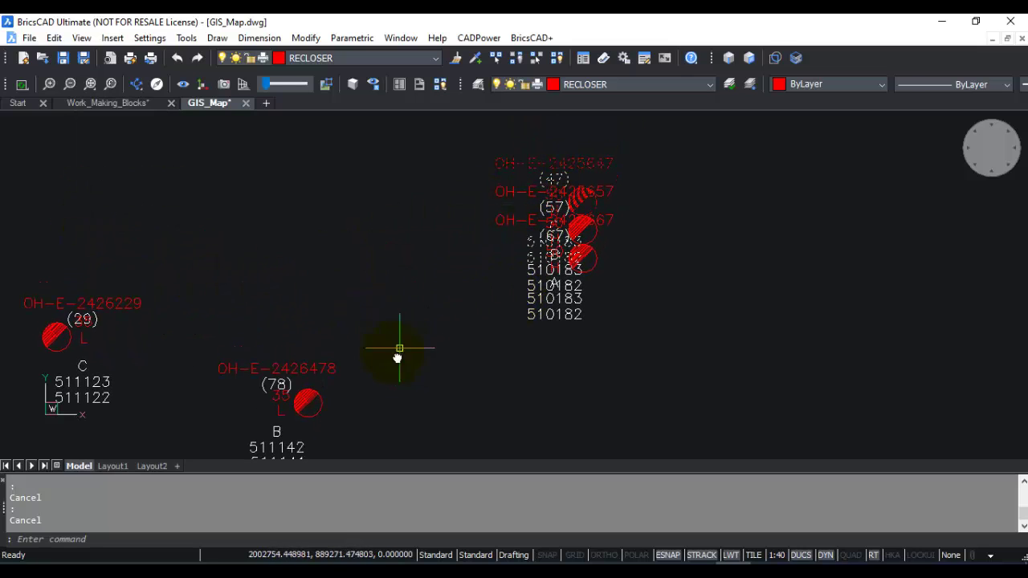
scroll(353, 399, down, 2)
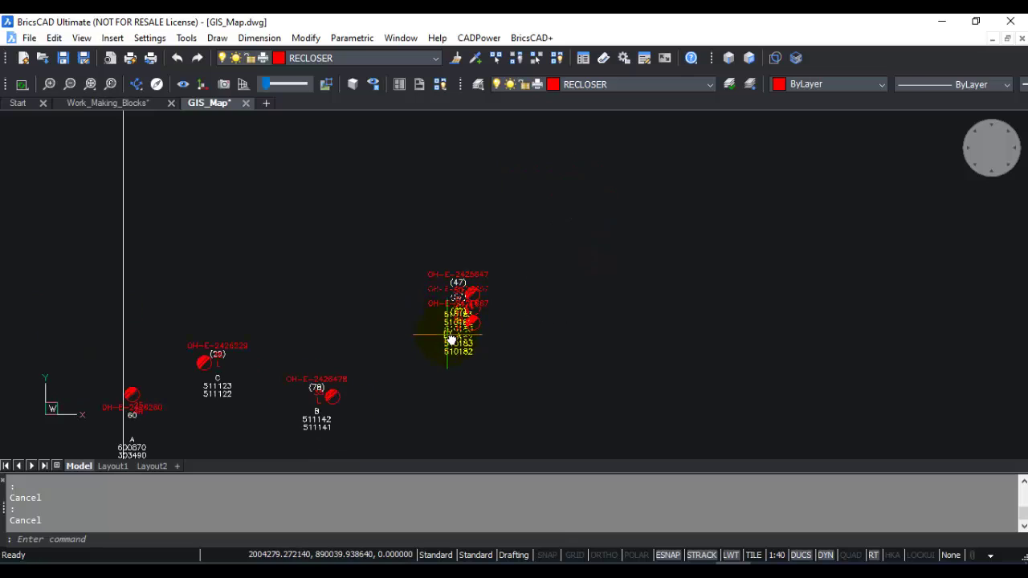
scroll(451, 354, down, 3)
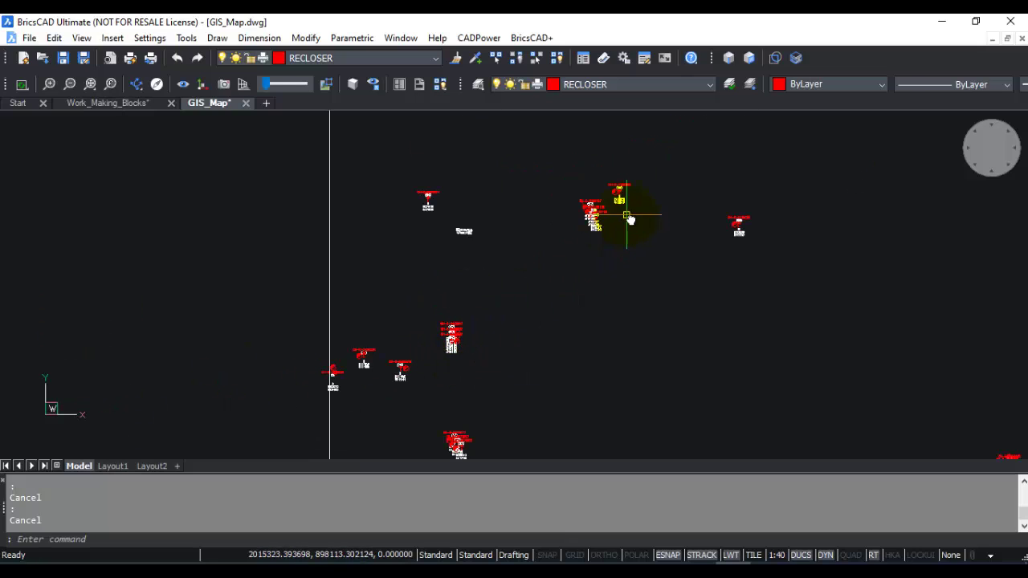
middle_drag(627, 220, 496, 316)
mouse_move(601, 320)
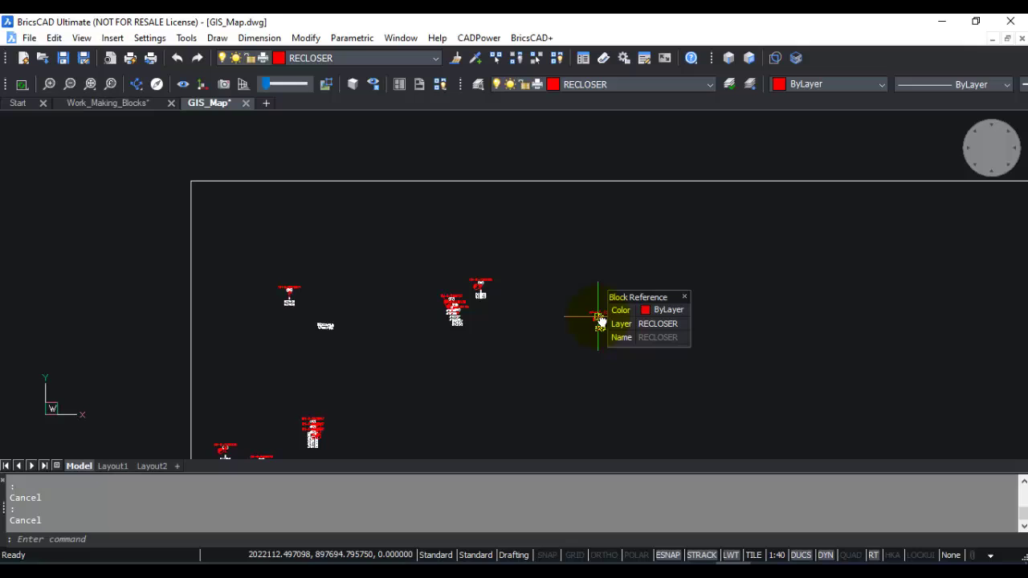
Step: Return to the Work_Making_Blocks drawing and examine the half-hatched circle and the attribute definitions beneath it
key(ctrl+Tab)
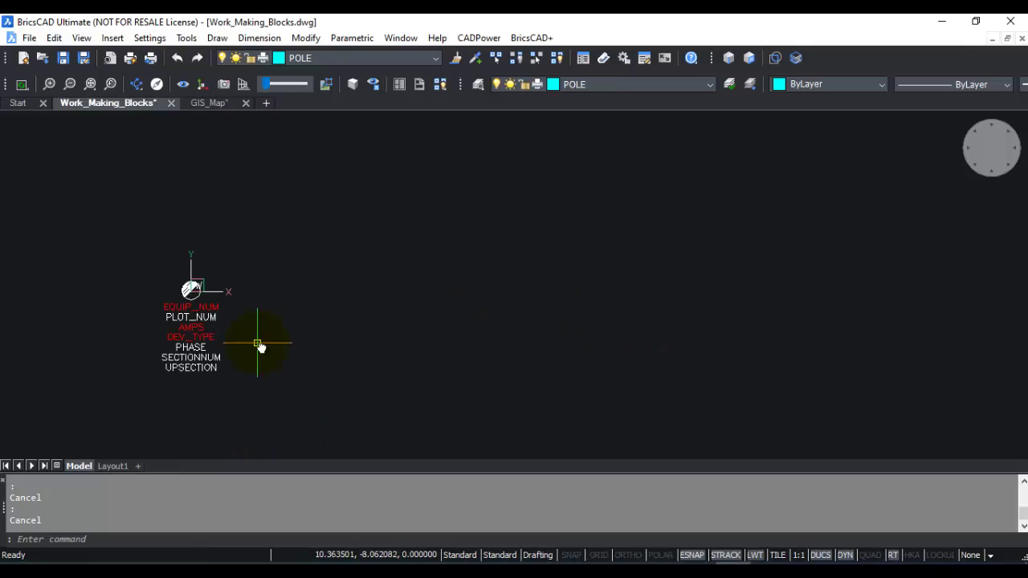
scroll(225, 297, up, 5)
scroll(149, 233, down, 3)
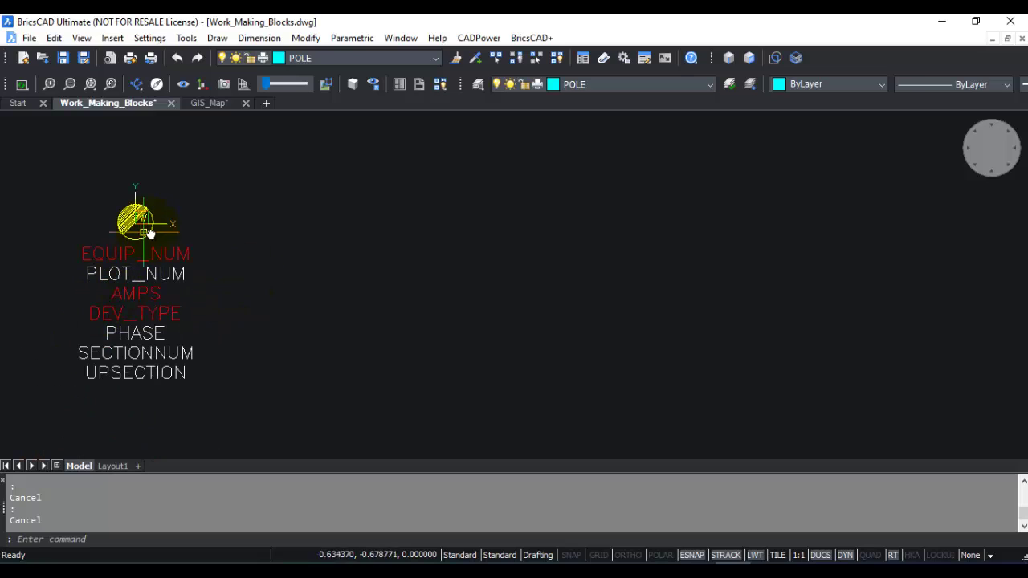
scroll(126, 227, up, 2)
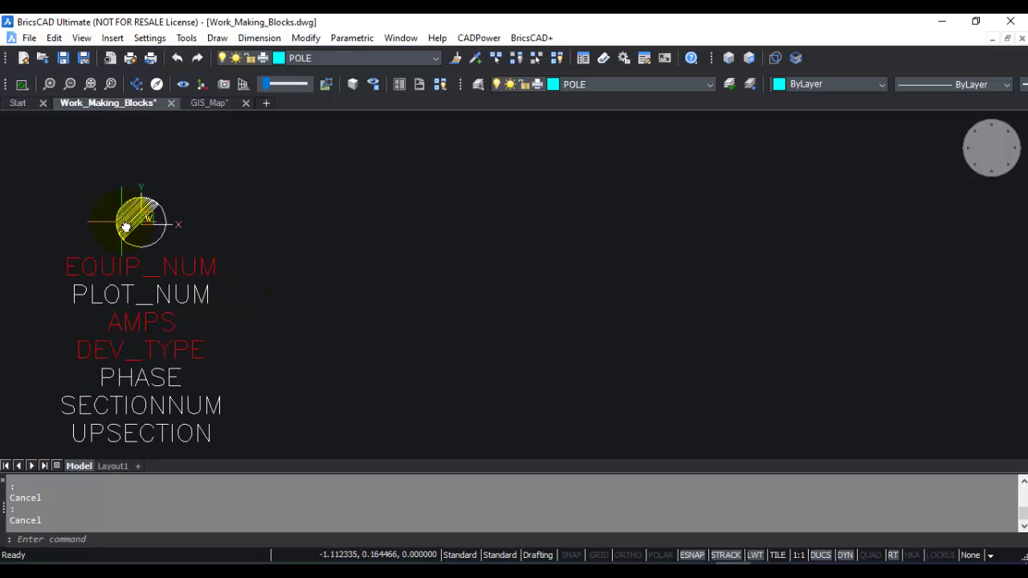
click(142, 424)
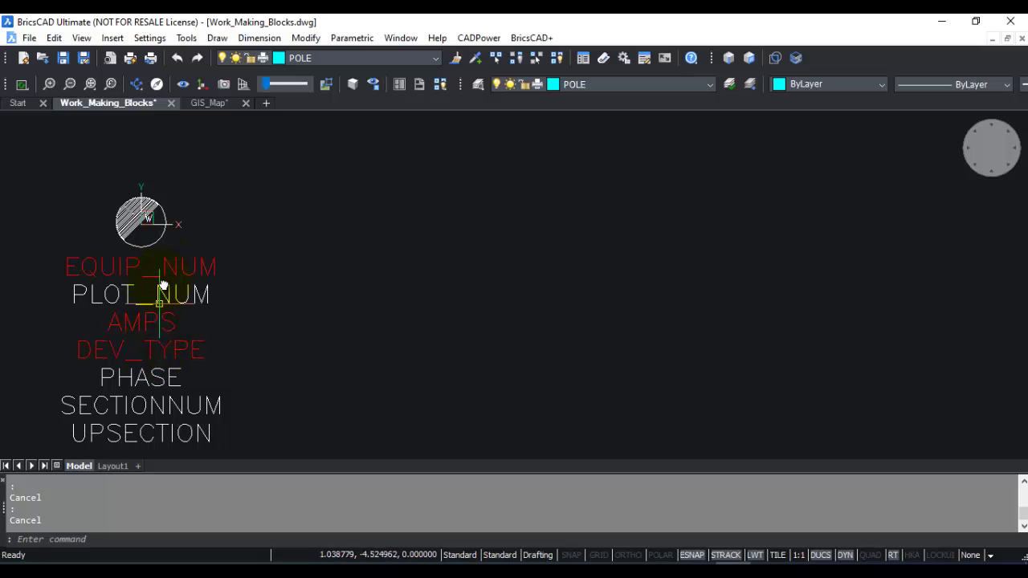
Step: Copy the half-hatched circle symbol, without its attributes, to the empty area right of the original
text(cp)
key(Return)
click(193, 173)
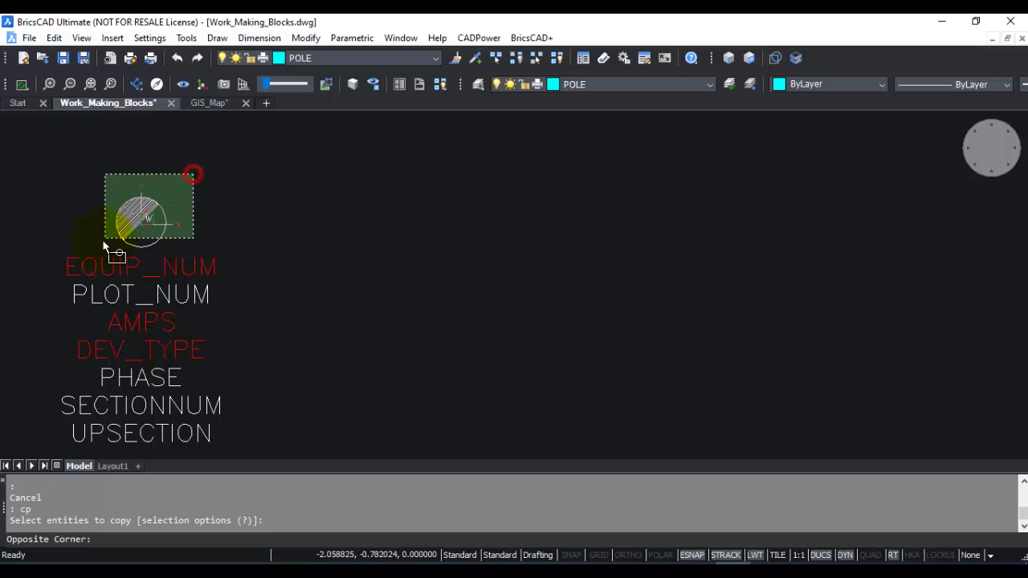
click(104, 243)
key(Return)
click(117, 230)
click(546, 222)
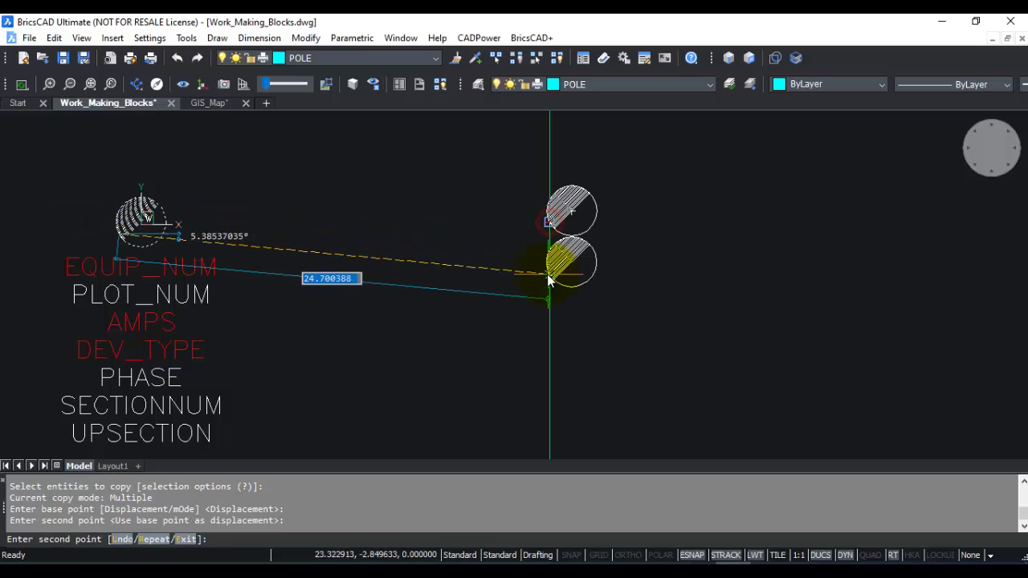
key(Escape)
click(573, 226)
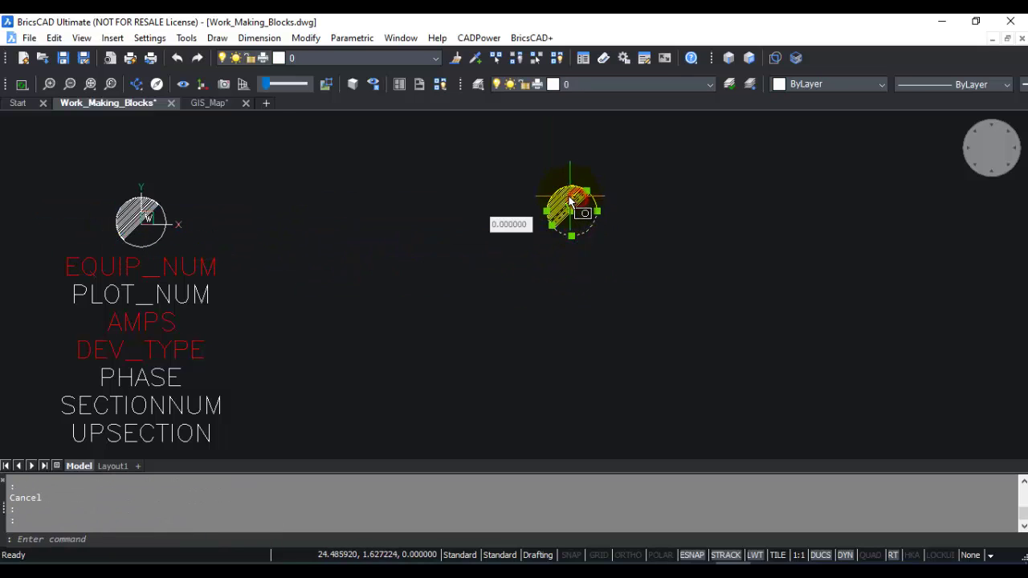
key(Escape)
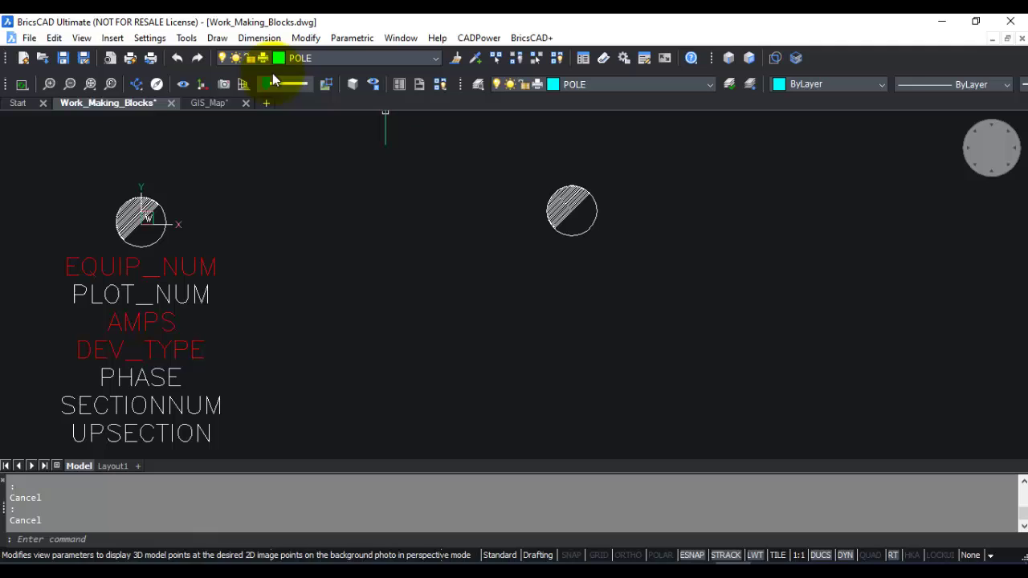
text(BLOCK)
key(Return)
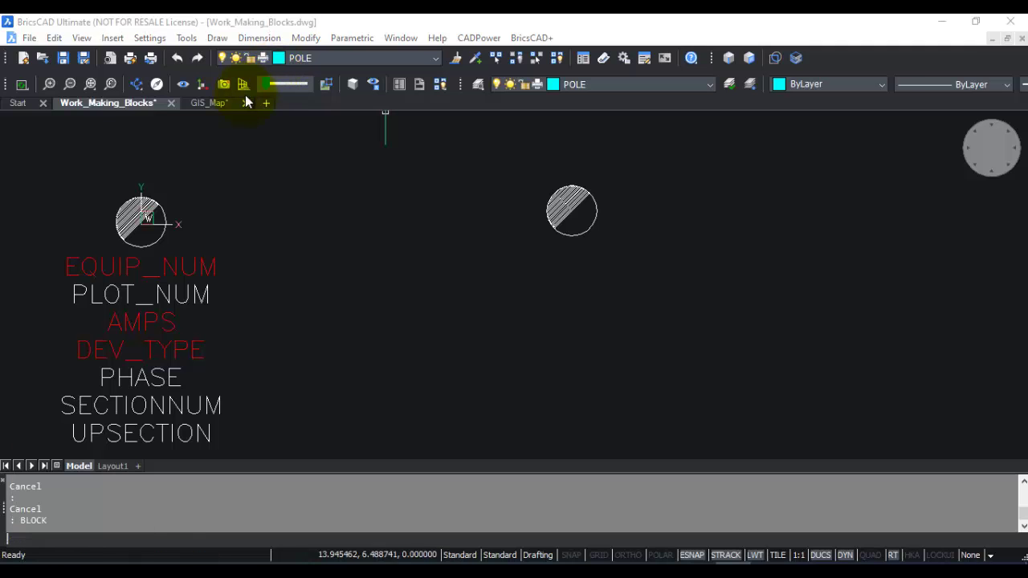
key(Escape)
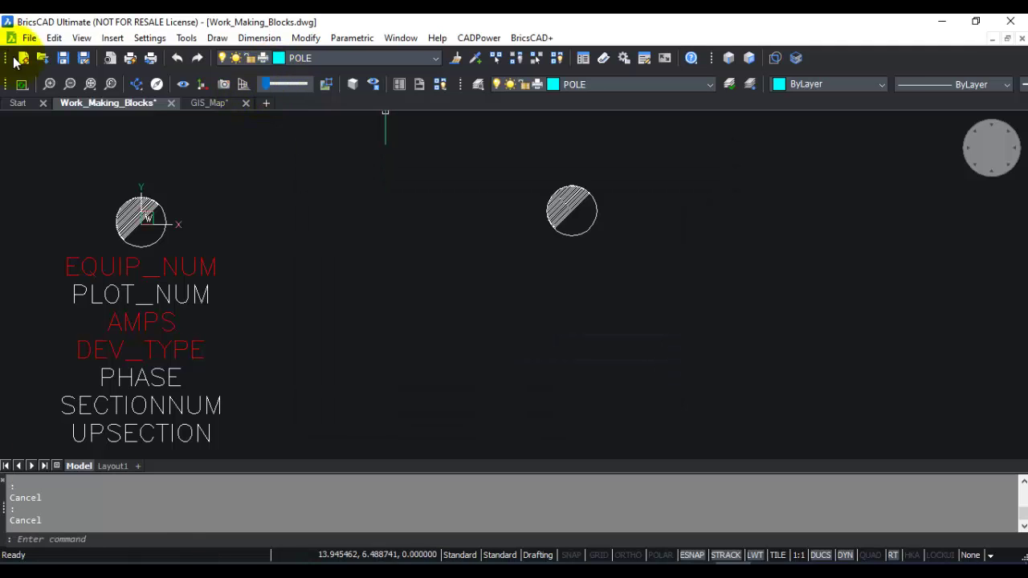
Step: Display the ribbon and start a new block definition named RECLOSER
click(81, 38)
click(105, 447)
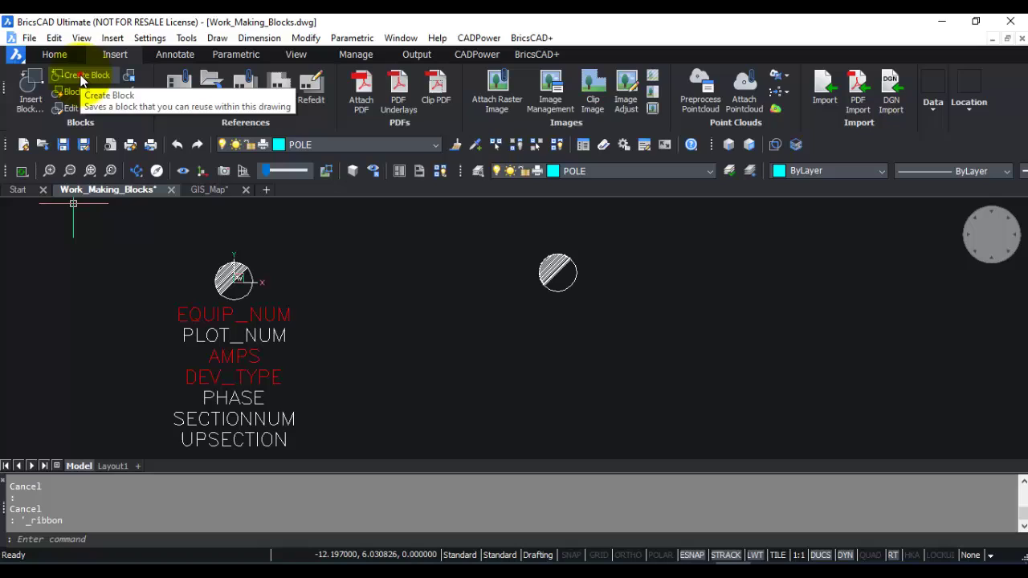
click(80, 75)
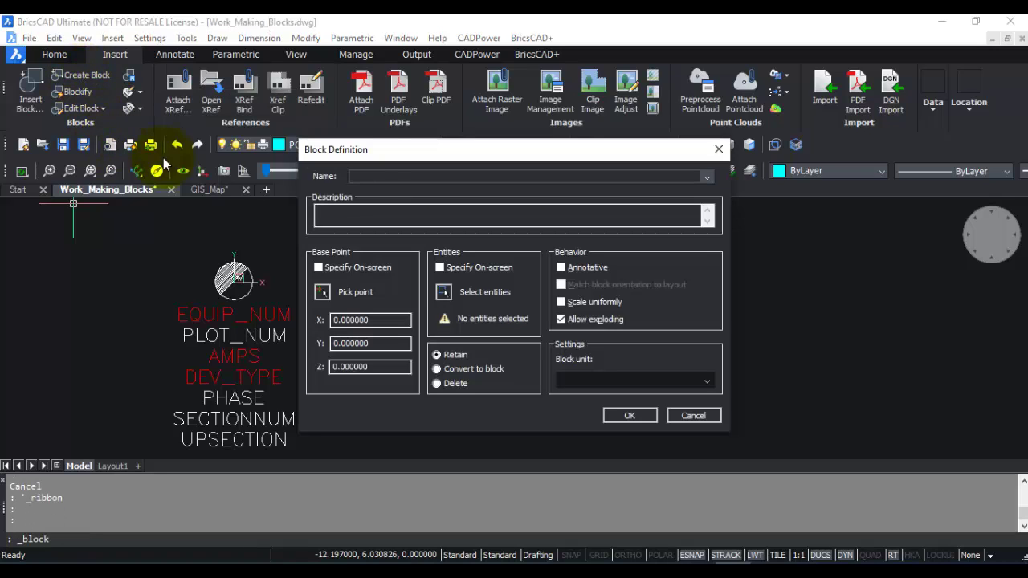
click(363, 177)
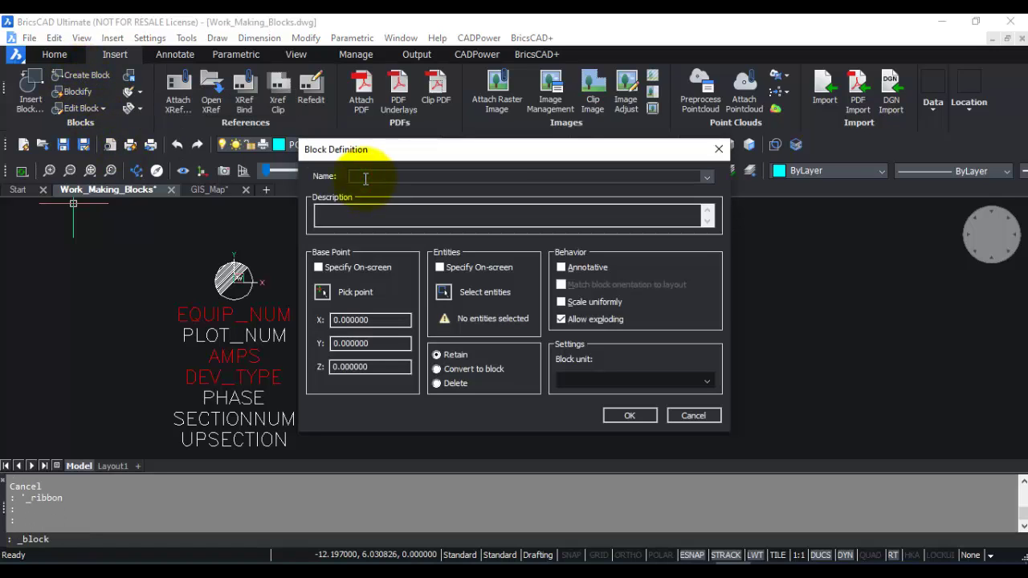
text(RECLOSER)
Step: Pick the centre of the copied half-hatched circle as the RECLOSER block's base point
click(318, 267)
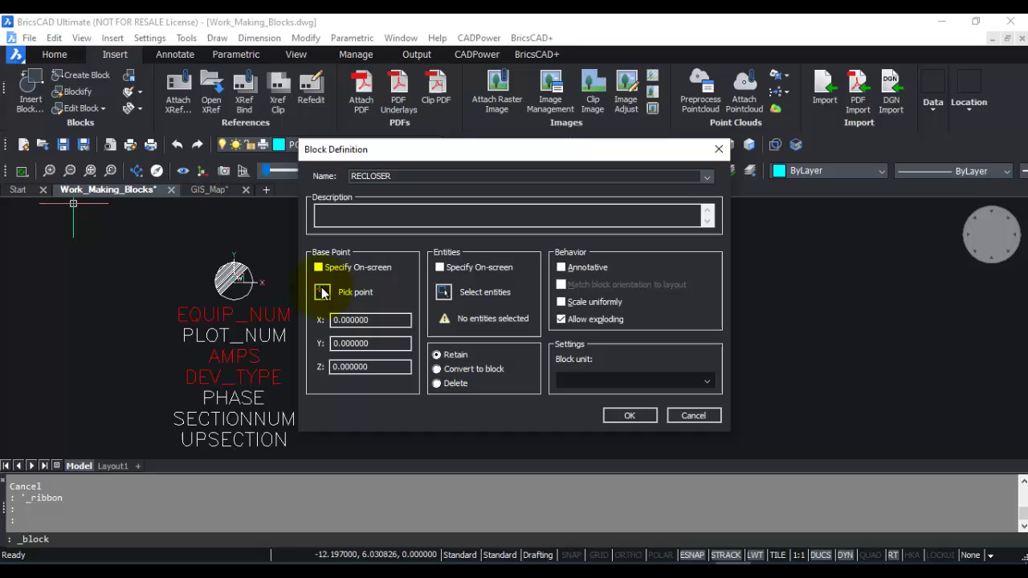
drag(424, 150, 717, 152)
click(608, 262)
click(612, 288)
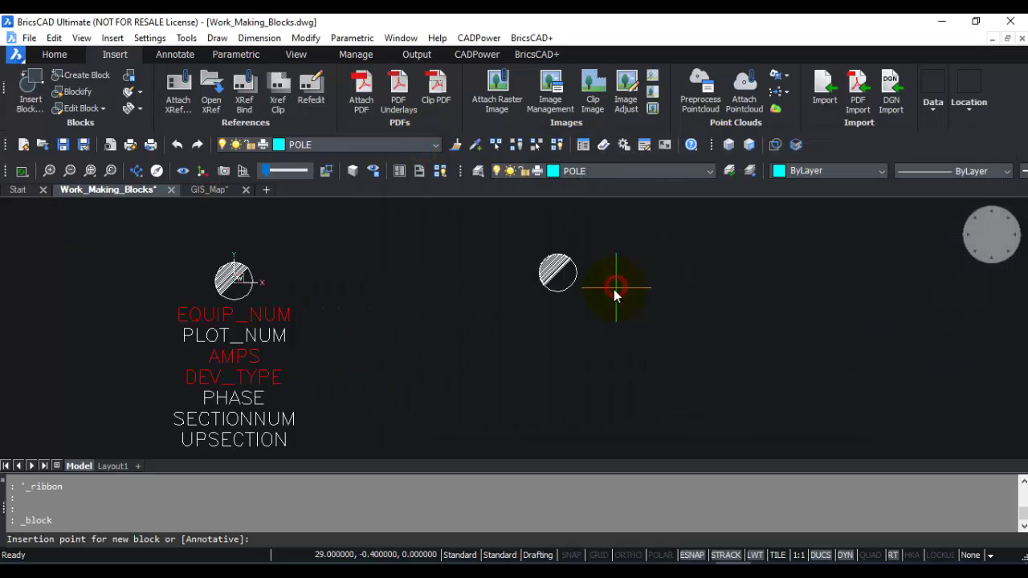
shift+right_click(559, 309)
click(606, 285)
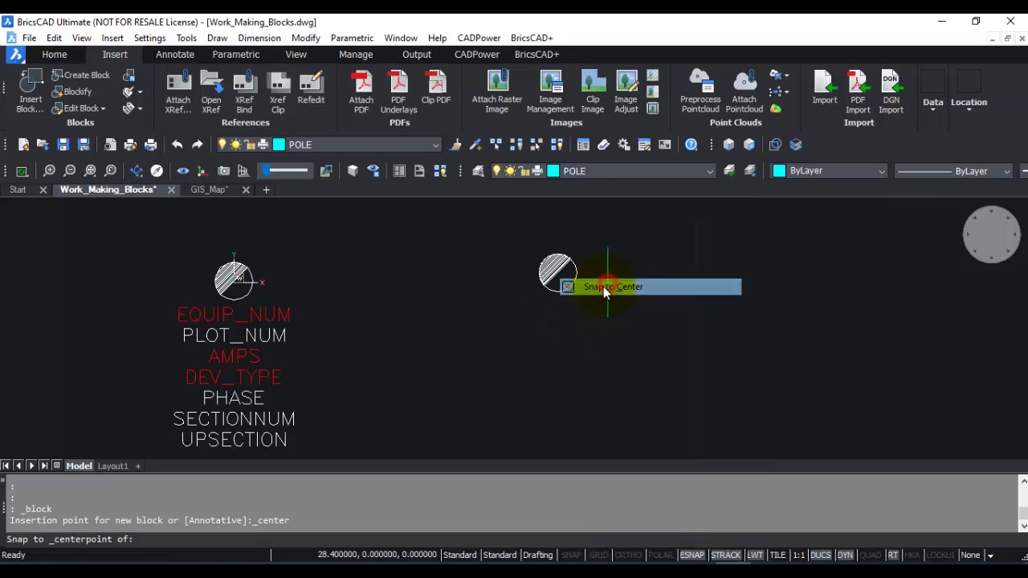
click(566, 290)
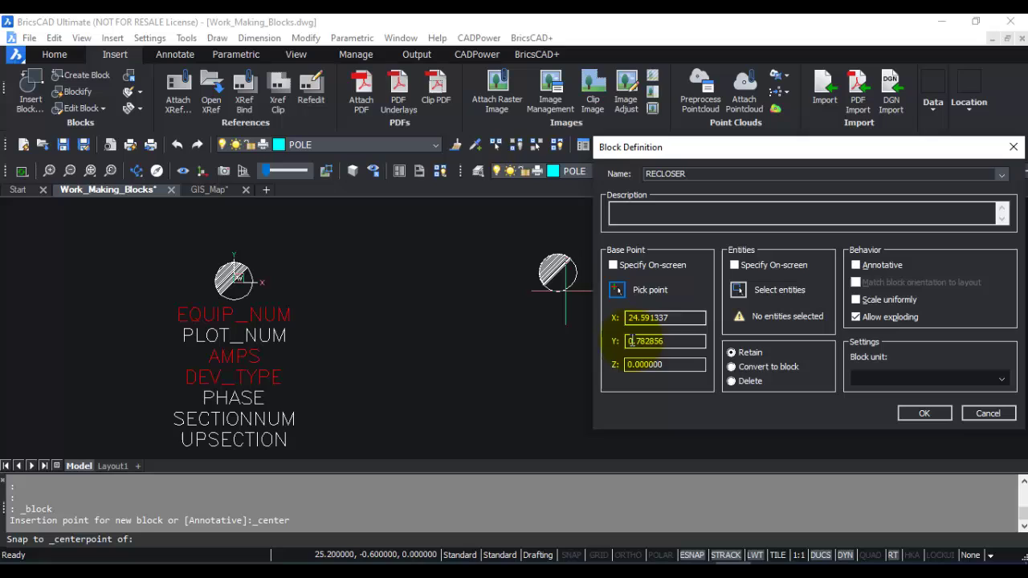
Step: Select all the geometry of the copied half-hatched circle as the block's entities
click(740, 292)
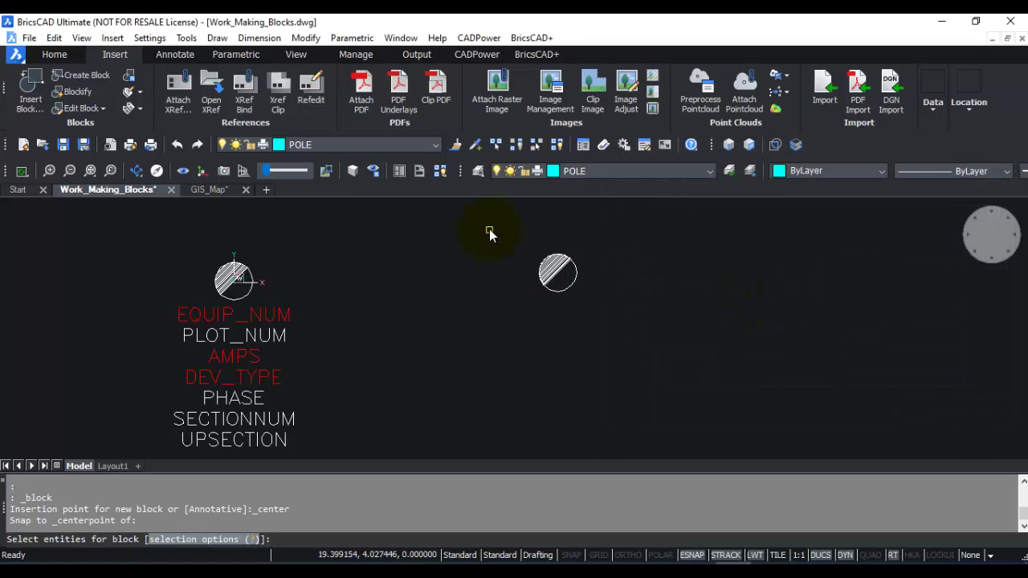
click(488, 228)
click(620, 315)
right_click(621, 318)
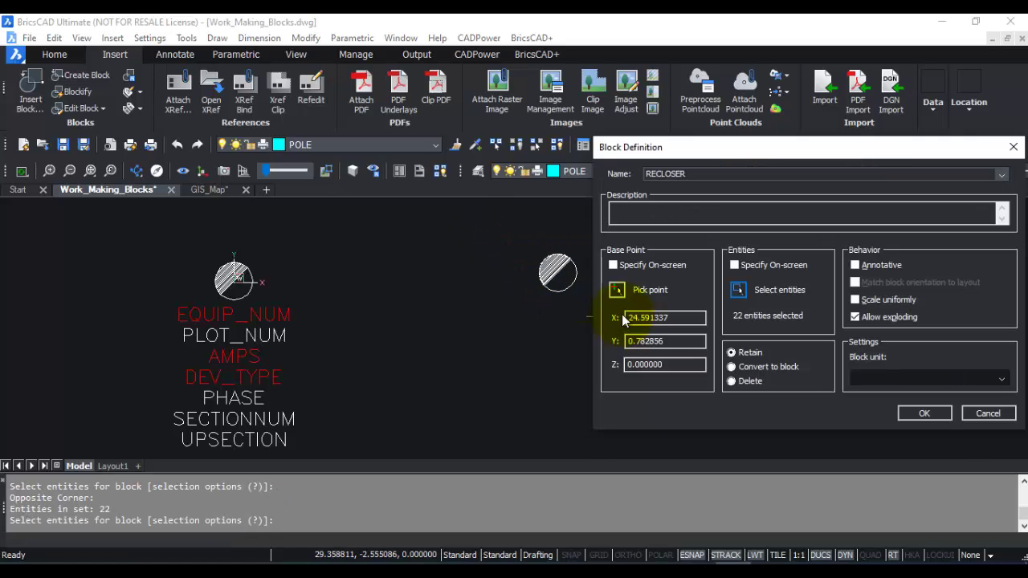
Step: Set the selected entities to be converted to a block, and create the RECLOSER definition
drag(780, 150, 658, 143)
click(731, 256)
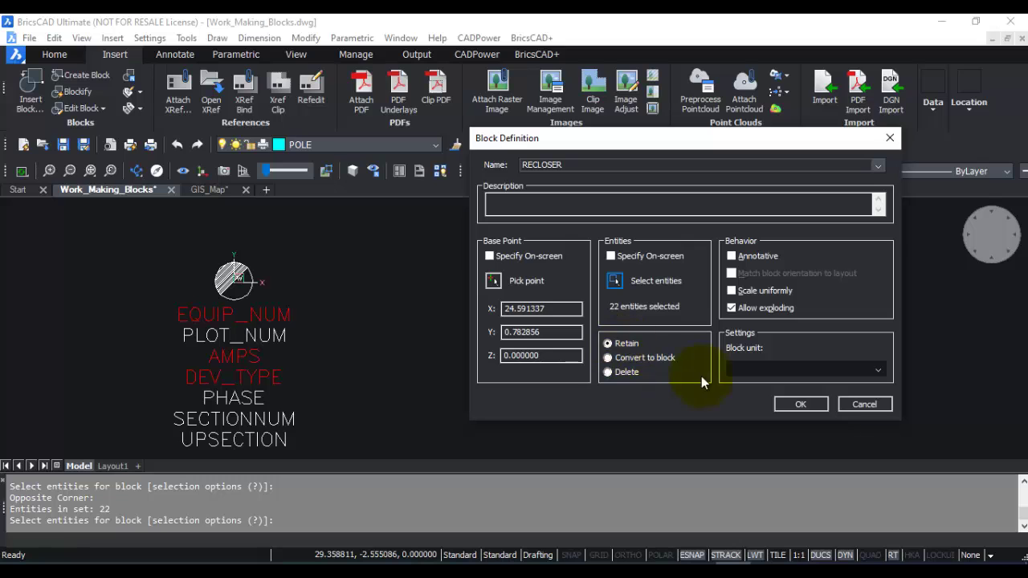
drag(683, 142, 944, 162)
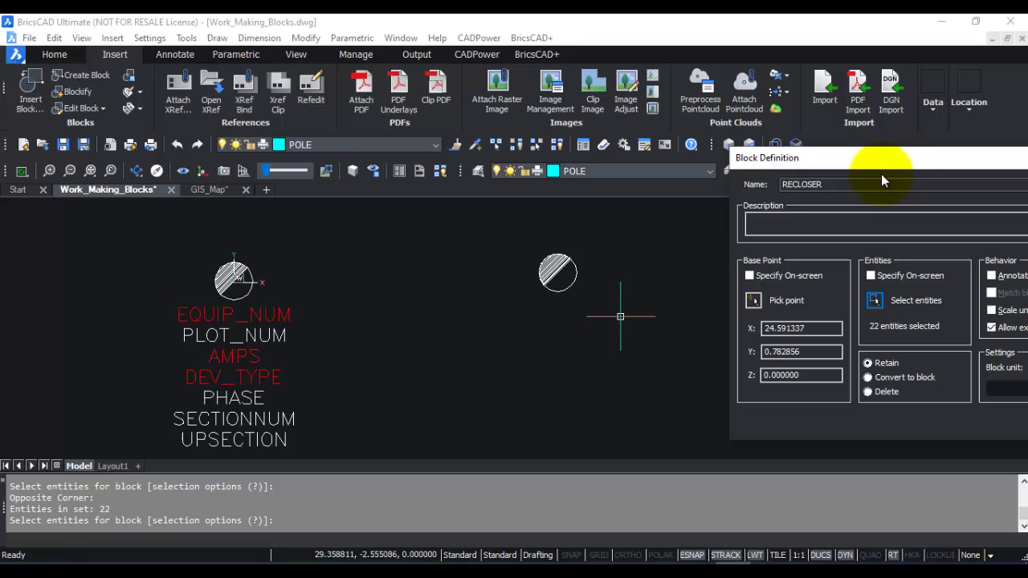
drag(881, 160, 806, 126)
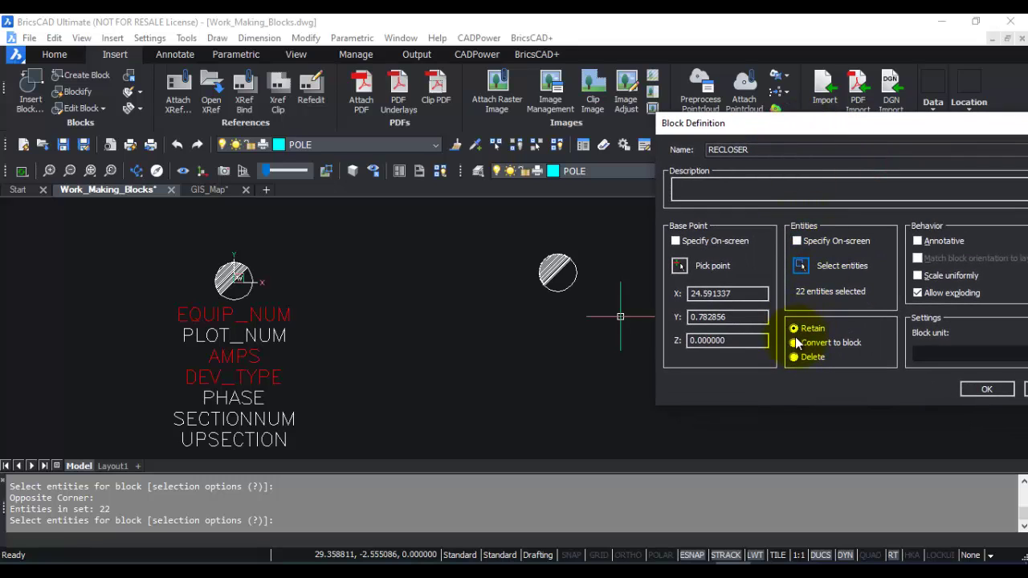
click(793, 342)
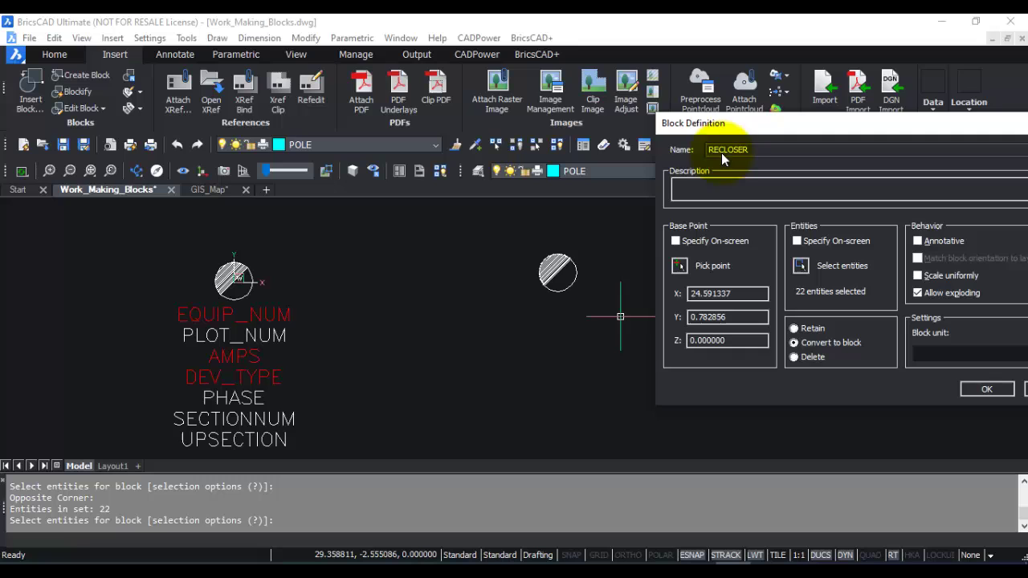
drag(799, 125, 500, 142)
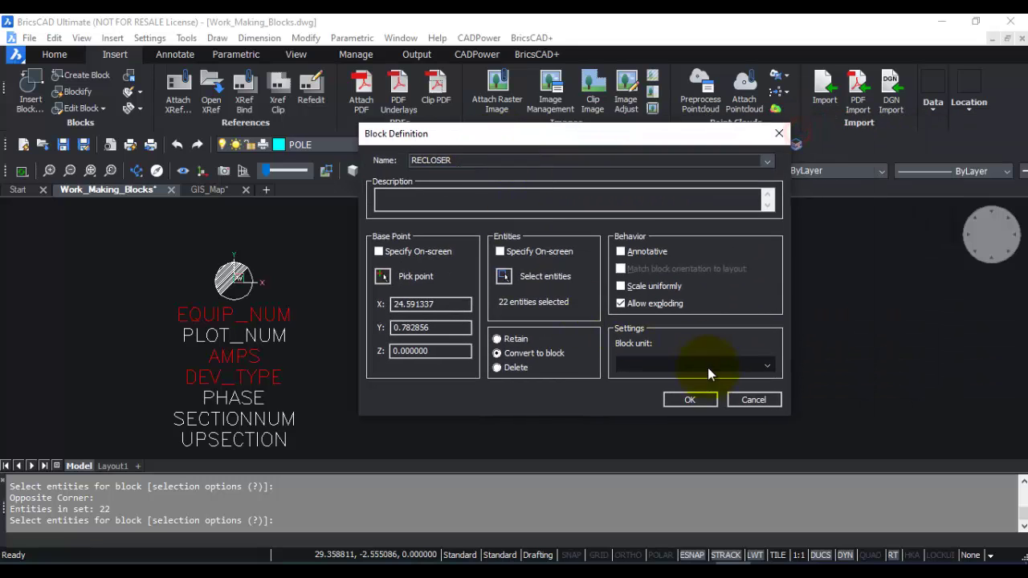
click(690, 398)
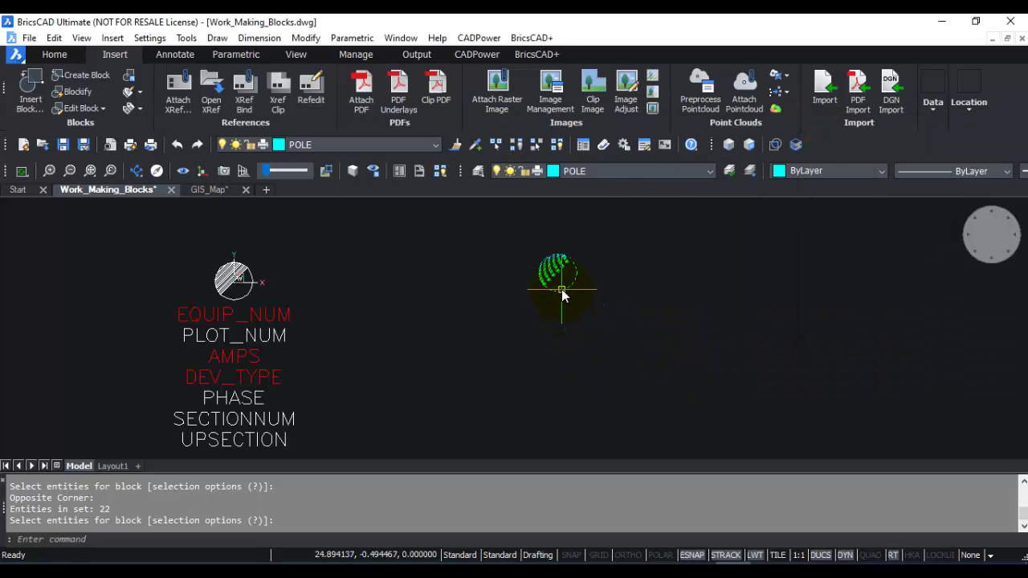
Step: Inspect the properties of the converted RECLOSER symbol and check the current layer
mouse_move(561, 290)
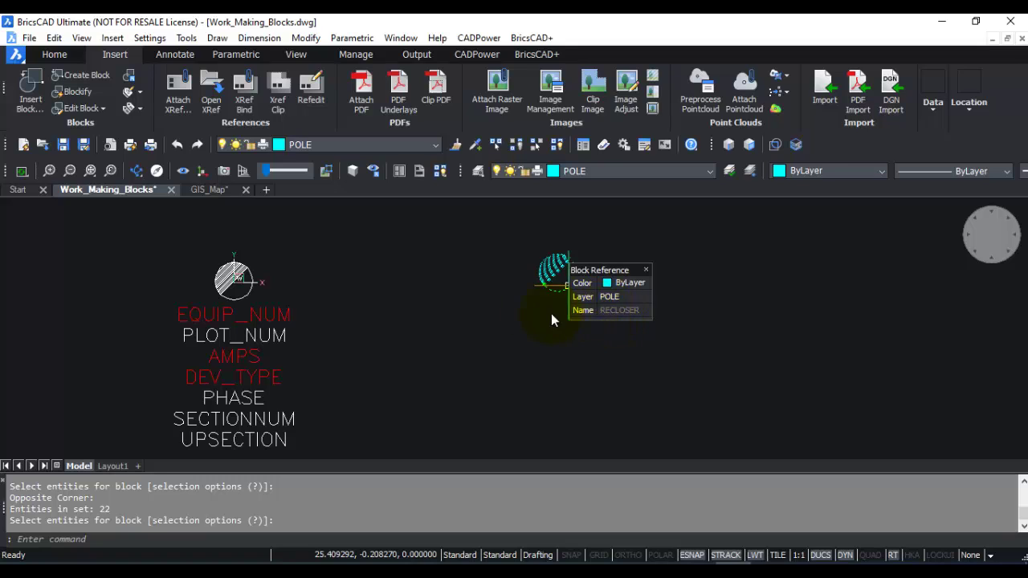
key(Escape)
key(Escape)
click(326, 145)
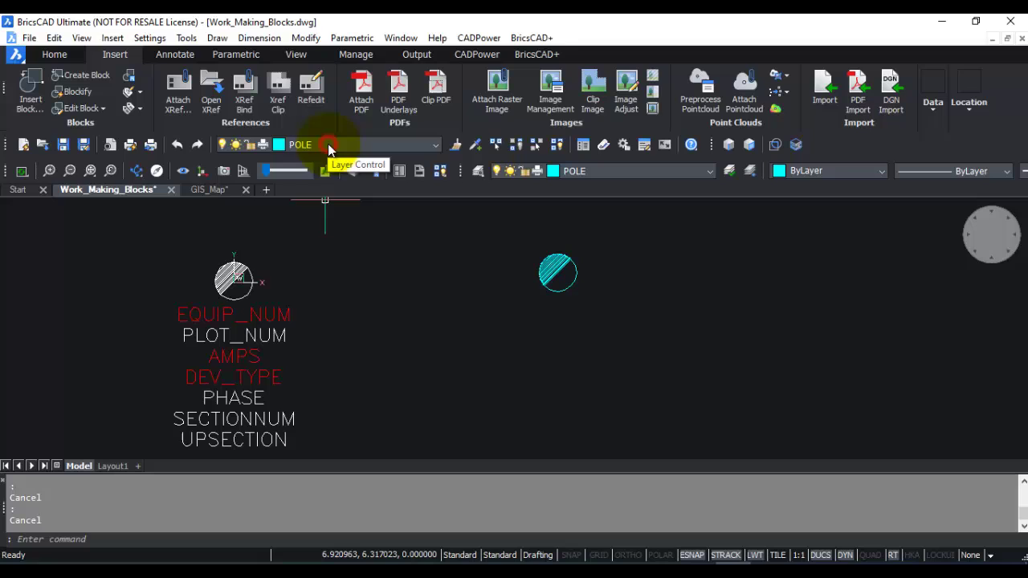
click(330, 146)
click(331, 147)
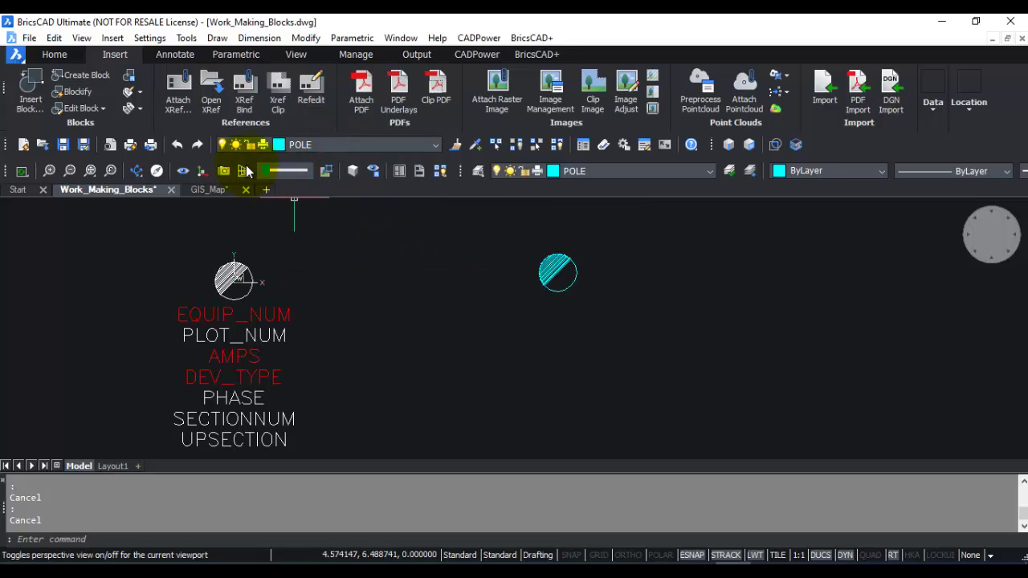
Step: Insert a RECLOSER block at scale 1 and rotation 0 to the right of the converted symbol
click(113, 38)
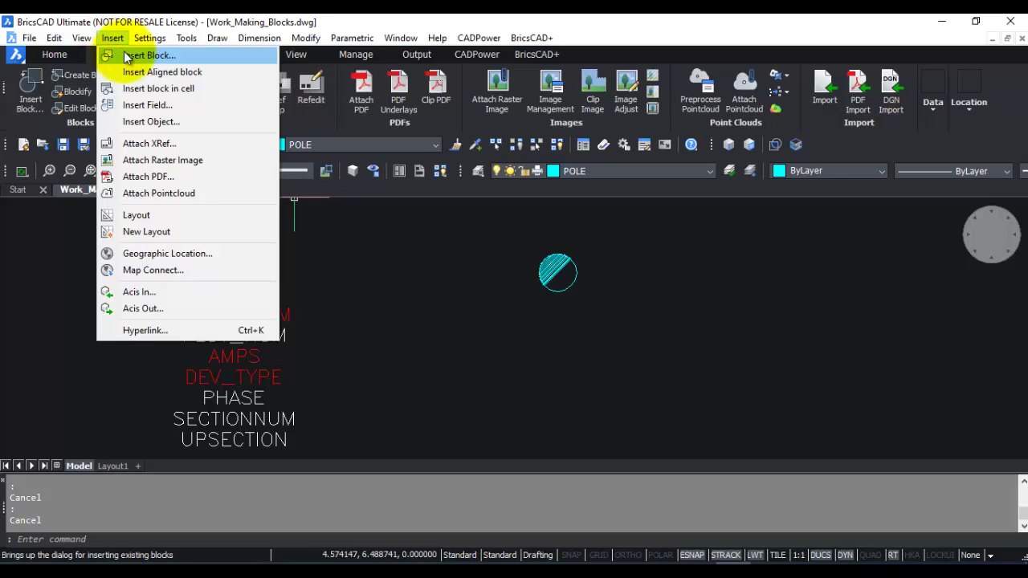
click(141, 56)
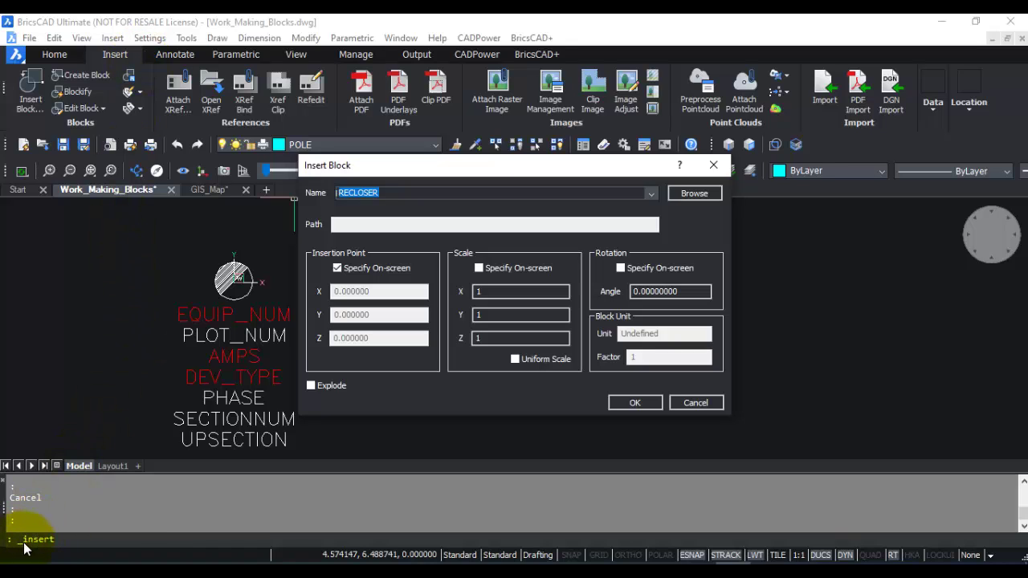
click(652, 193)
click(652, 192)
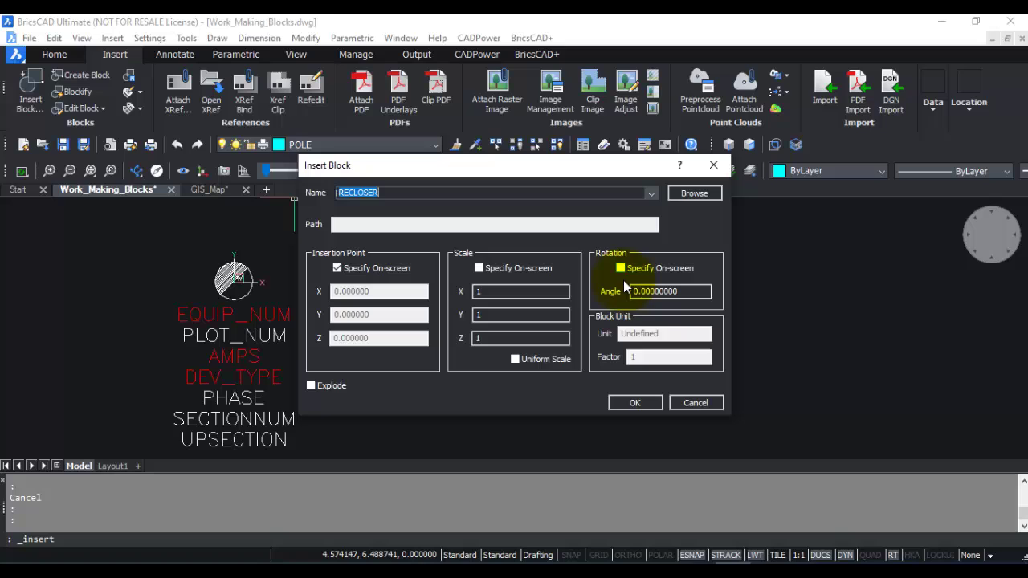
click(628, 402)
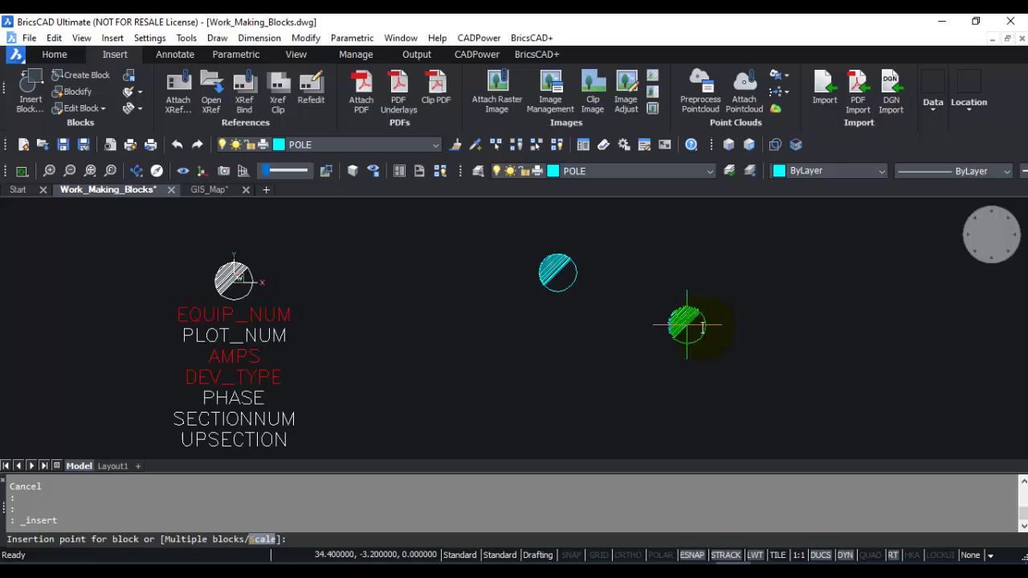
click(736, 254)
Step: Insert another RECLOSER below and between the two existing blocks, specifying its rotation on screen
key(Return)
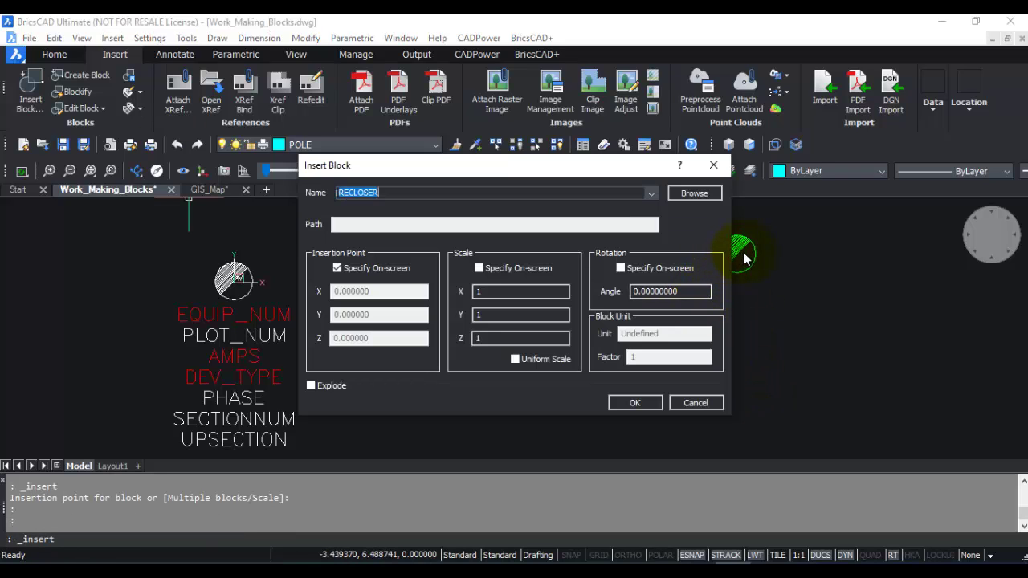
click(620, 268)
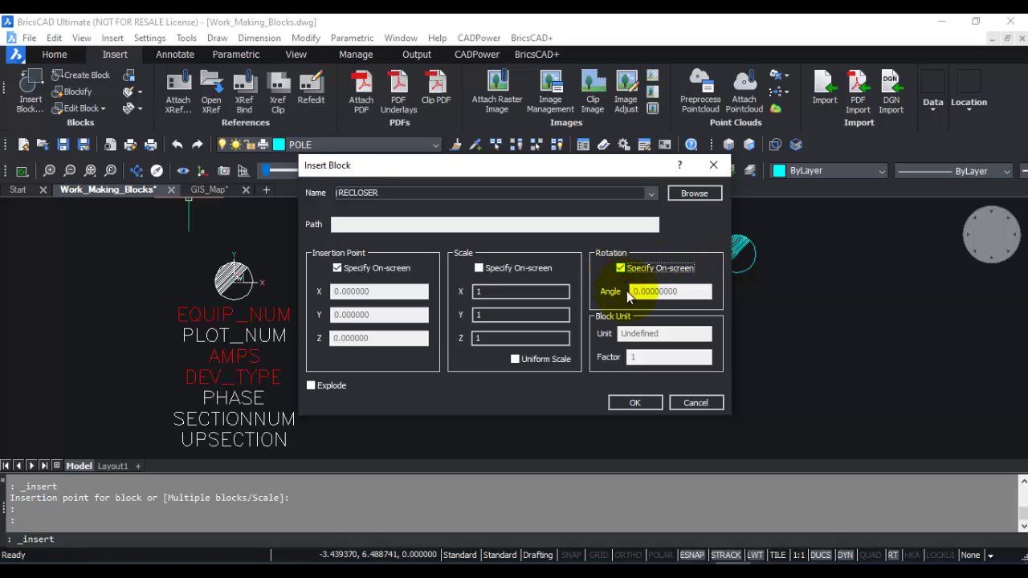
click(634, 402)
click(660, 343)
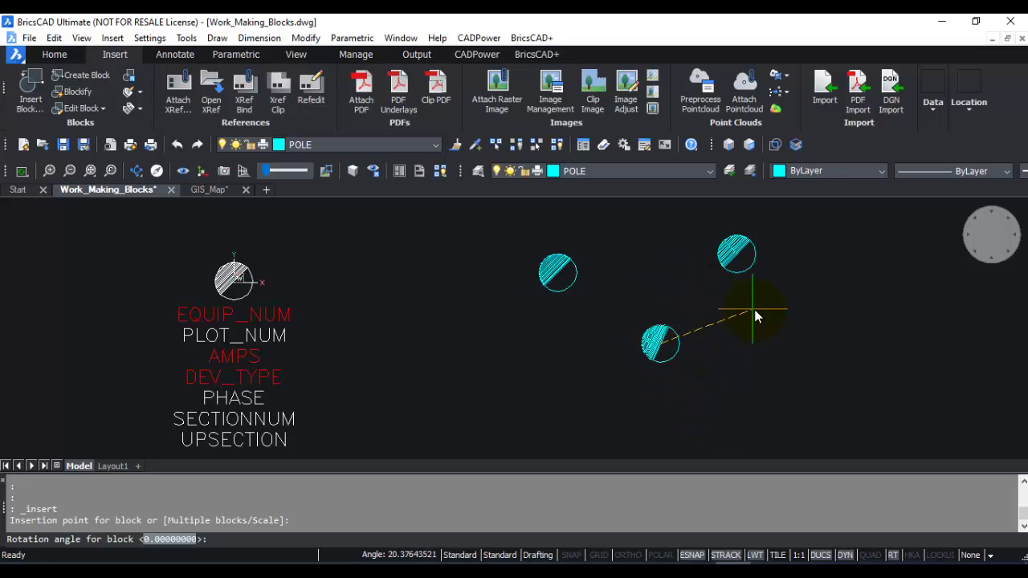
click(777, 351)
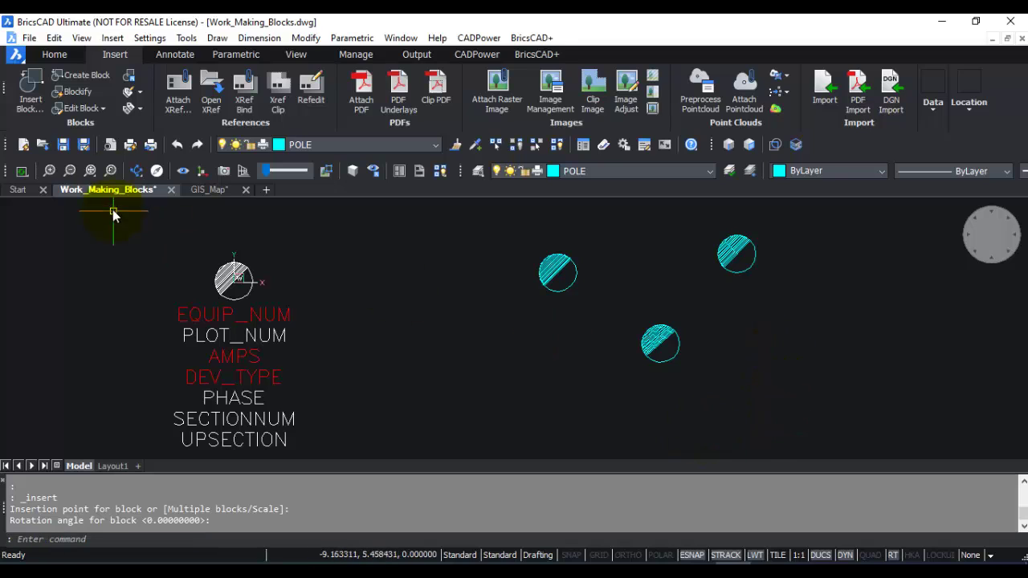
Step: Insert a RECLOSER below the rightmost block with on-screen scaling, using X scale 2, Y scale 1 and rotation 0
click(30, 86)
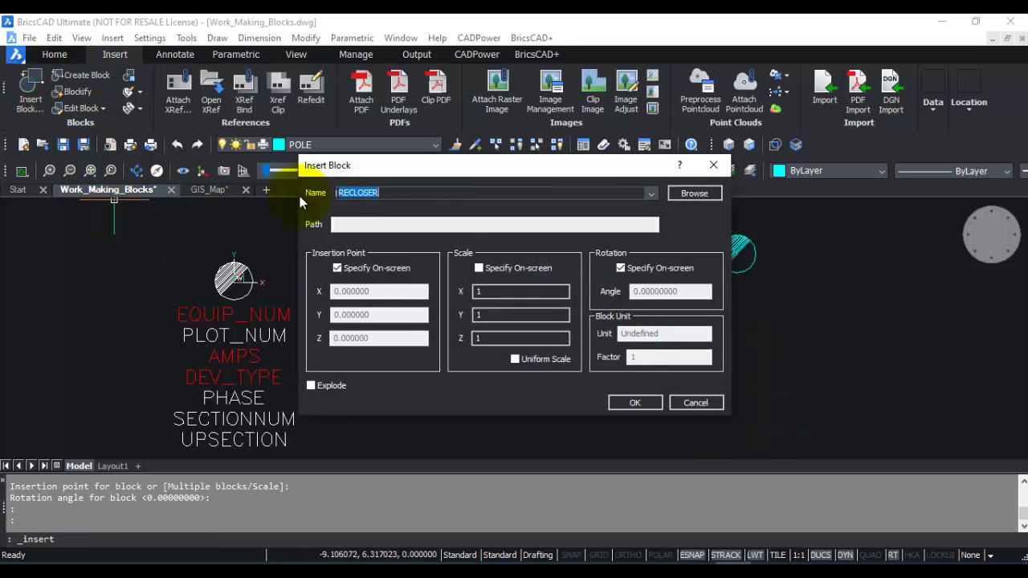
click(479, 269)
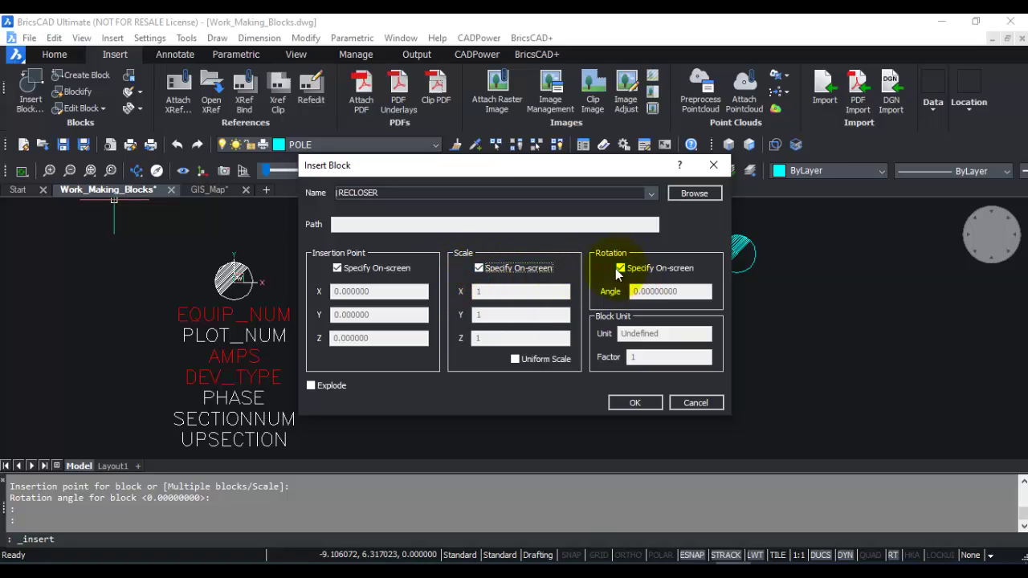
click(480, 268)
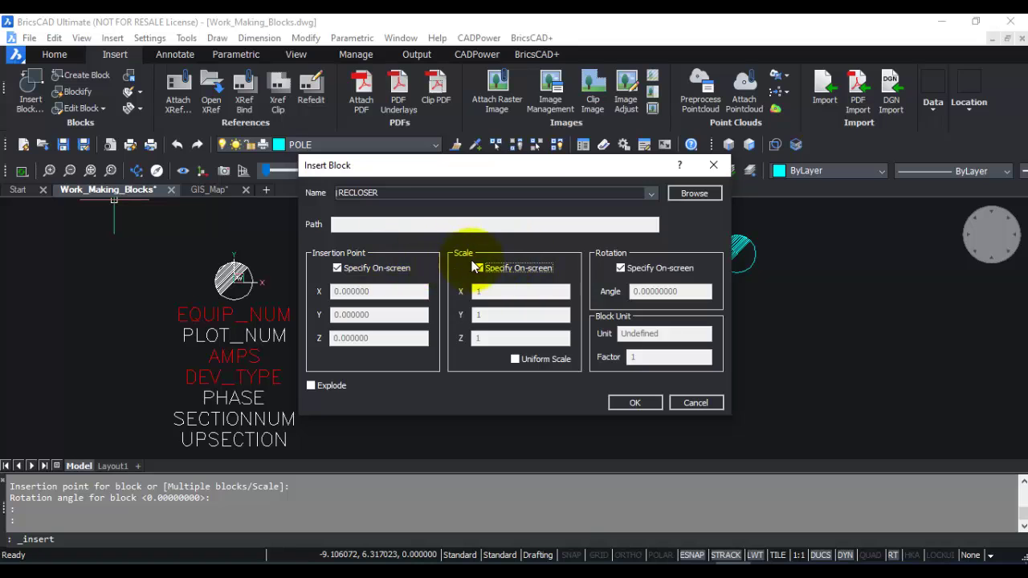
click(635, 402)
click(784, 329)
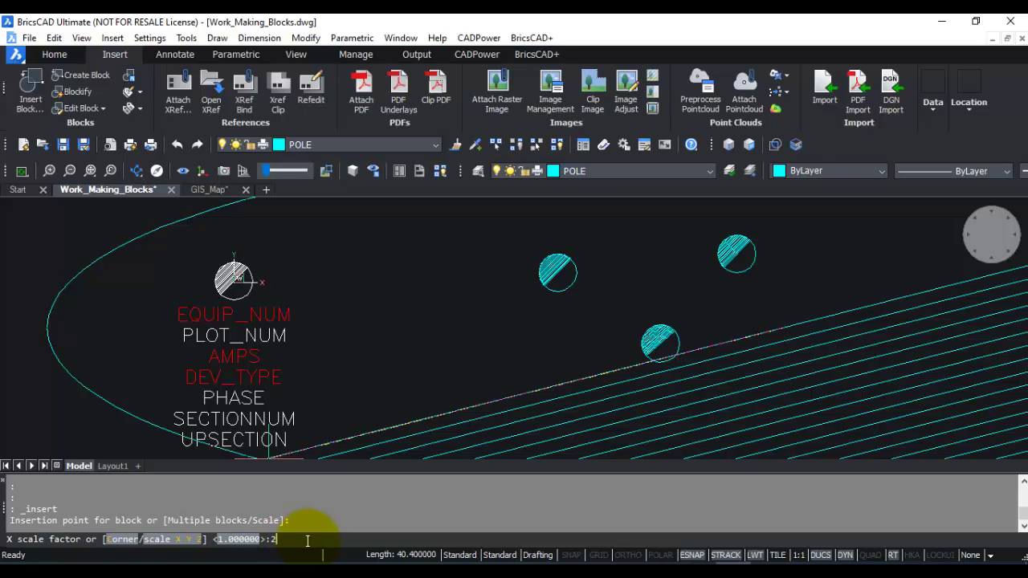
key(Return)
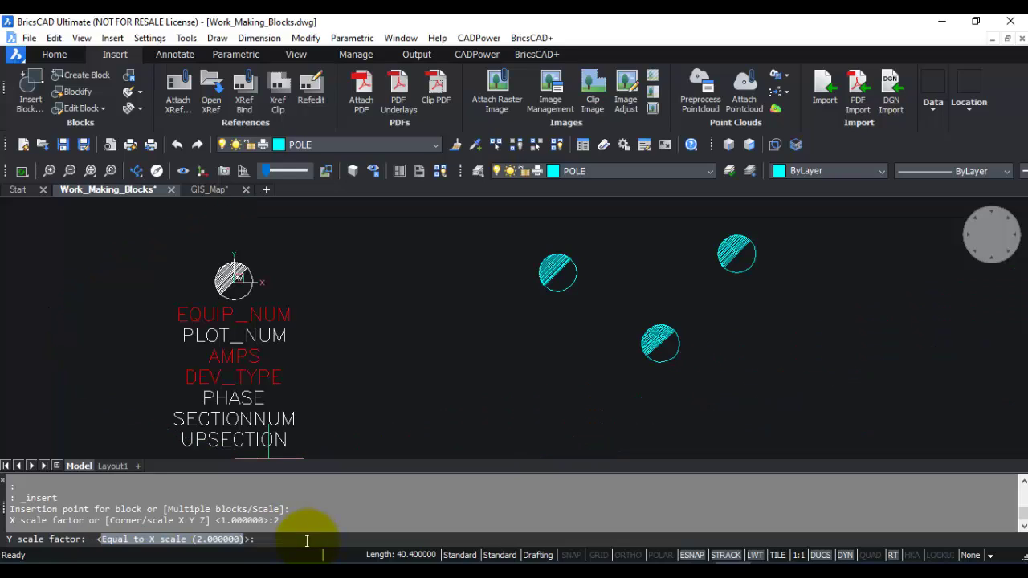
key(Return)
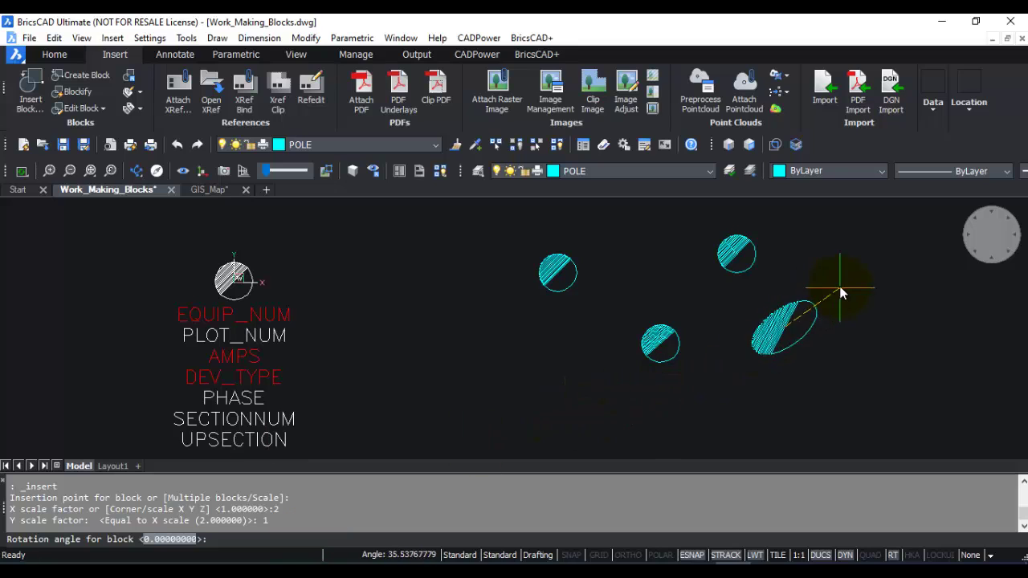
text(0)
key(Return)
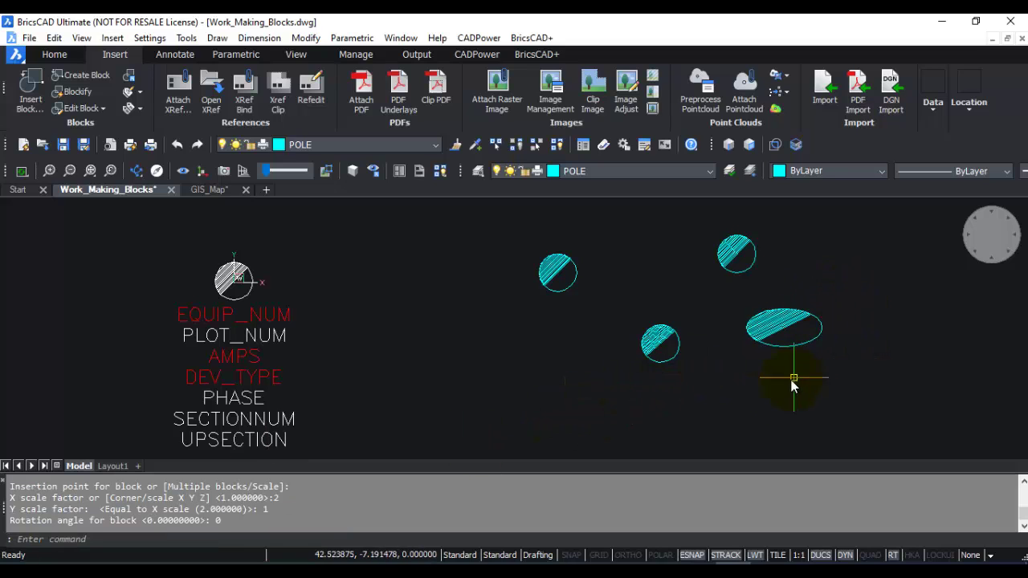
Step: Examine the rotated RECLOSER and the horizontally stretched one to compare their shapes and block properties
scroll(782, 371, up, 2)
click(611, 329)
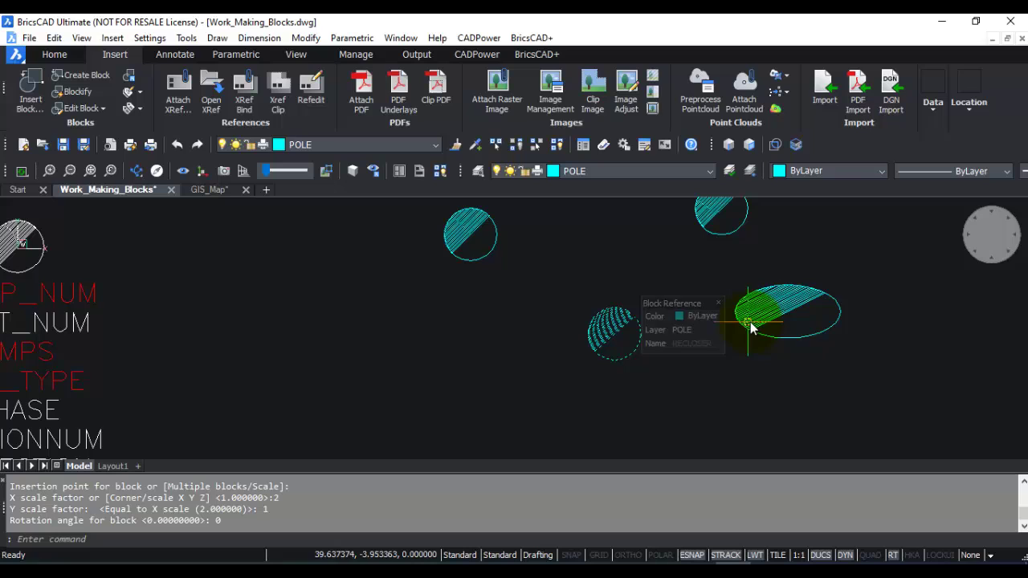
scroll(787, 312, down, 2)
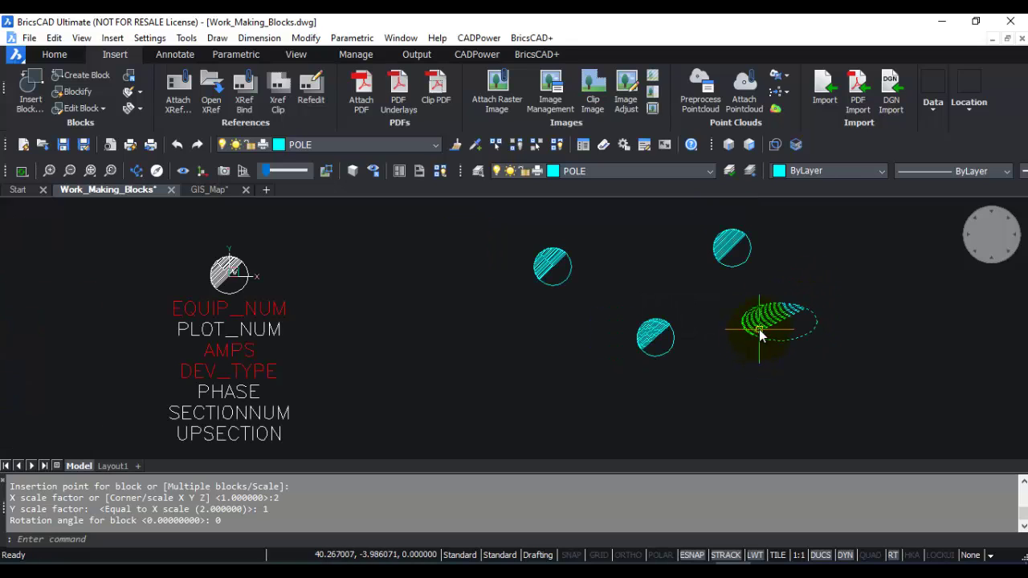
click(791, 327)
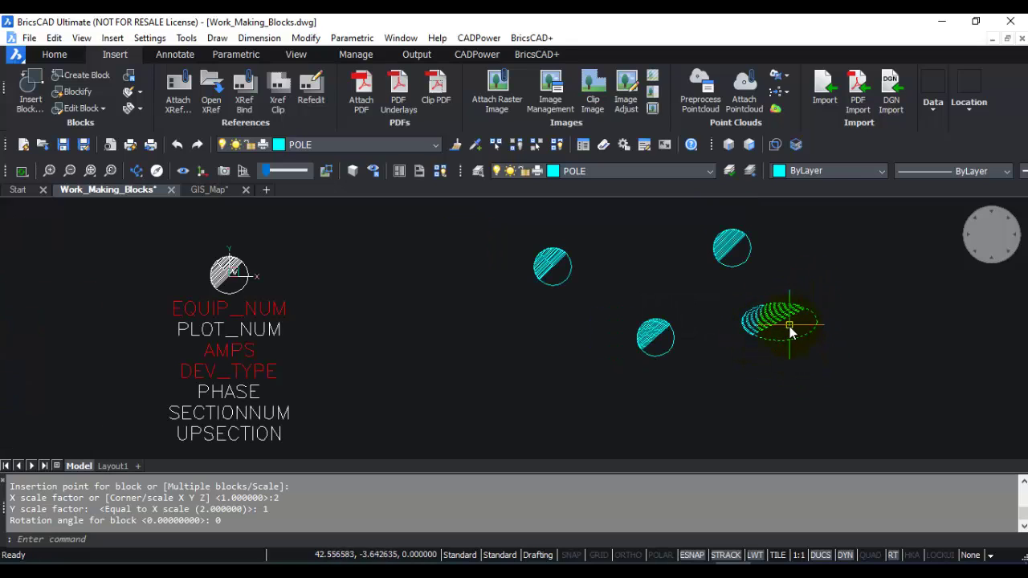
mouse_move(768, 318)
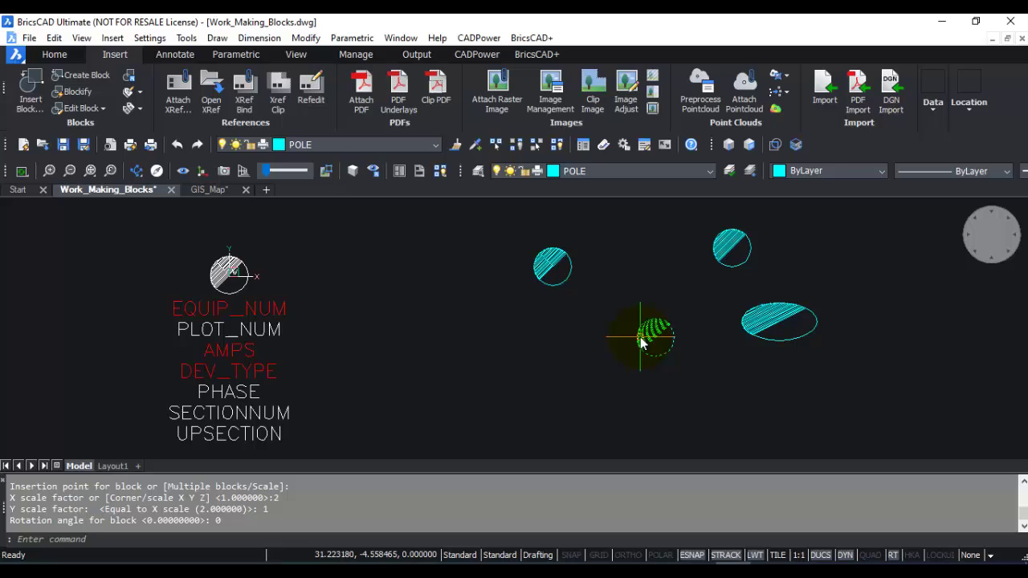
mouse_move(634, 342)
key(Escape)
key(Escape)
mouse_move(415, 410)
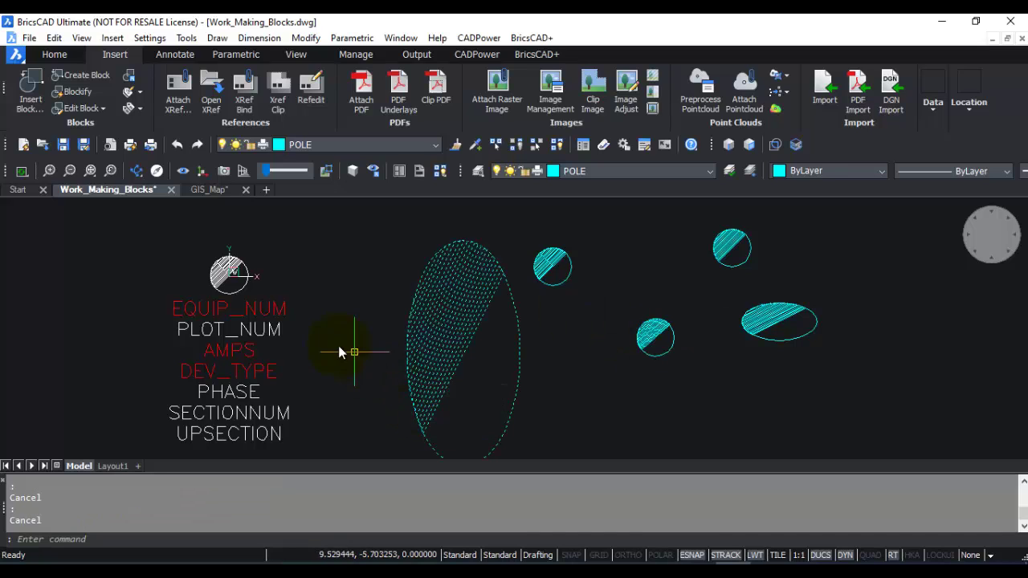
Step: Start a new attribute definition with the tag EQUIP_NUM
scroll(340, 347, down, 4)
scroll(333, 343, up, 2)
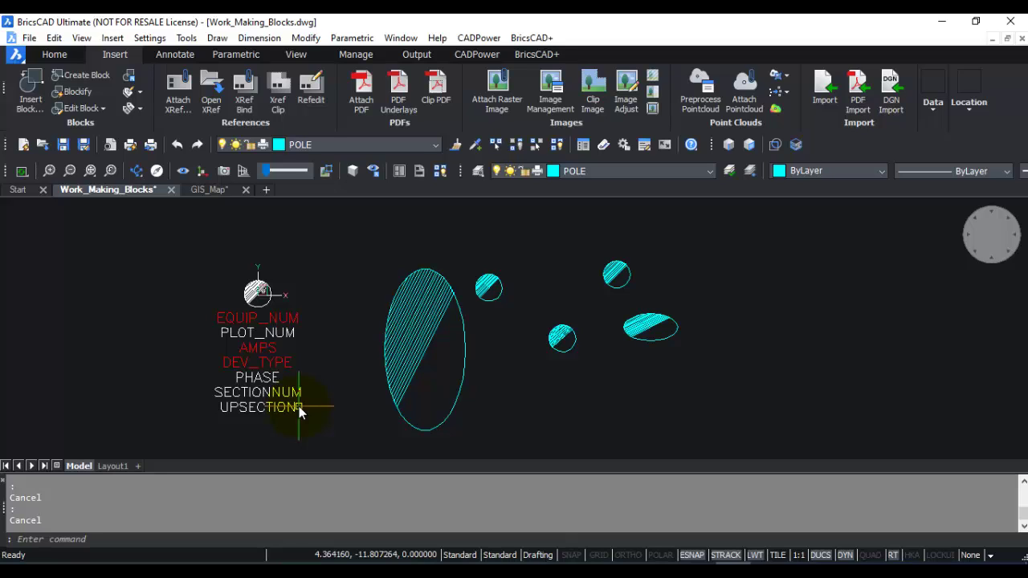
text(at)
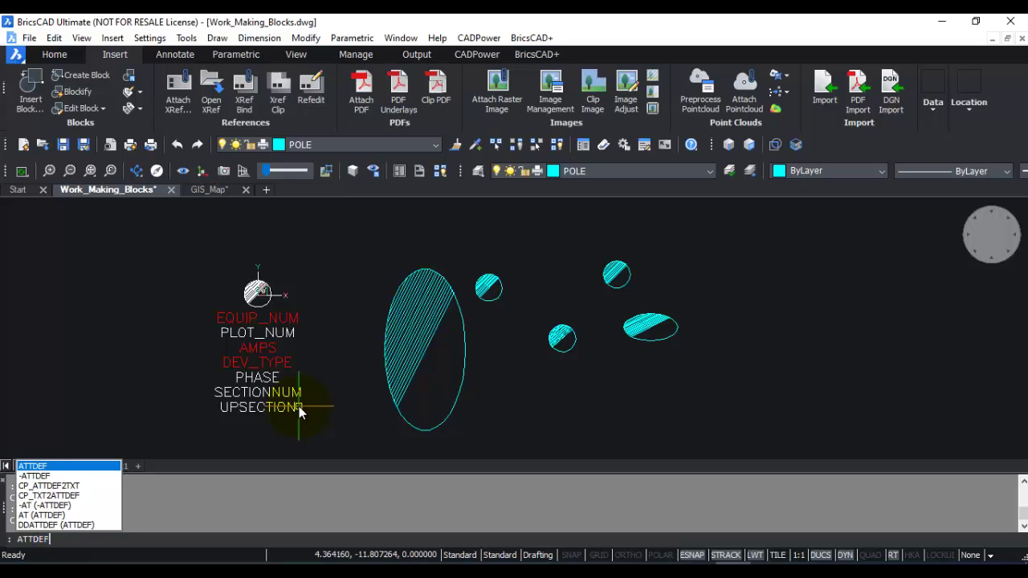
key(Return)
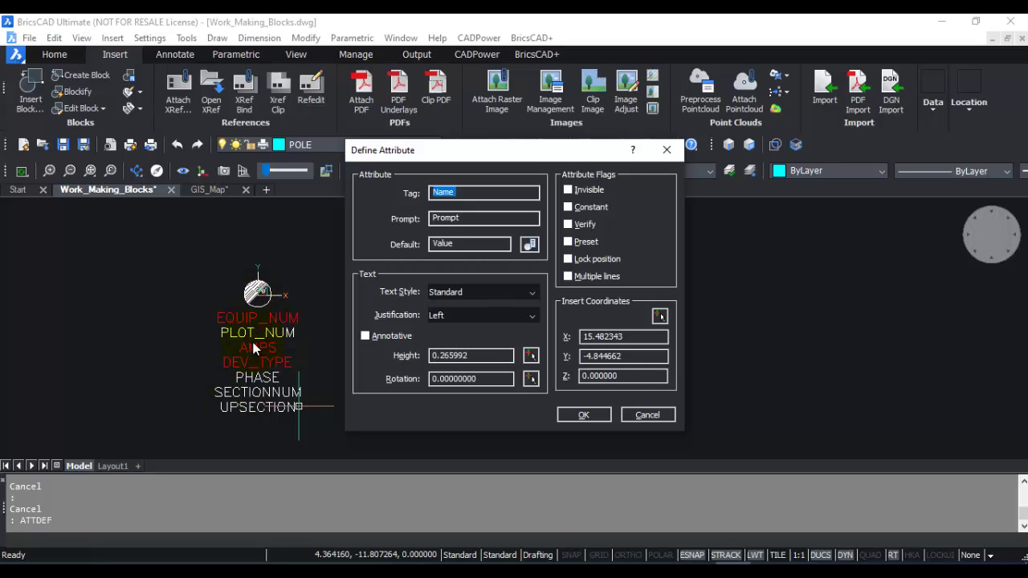
text(EQUAIP_NUM)
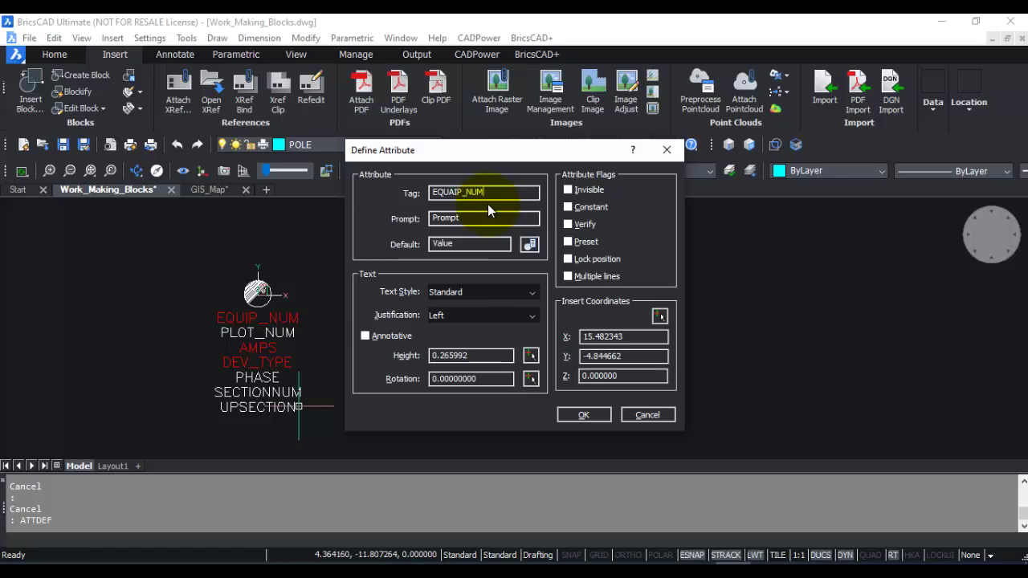
key(Left)
key(Left)
key(Left)
key(BackSpace)
Step: Set the attribute's prompt to "Enter equipment number" and its default value to XXX
double_click(472, 218)
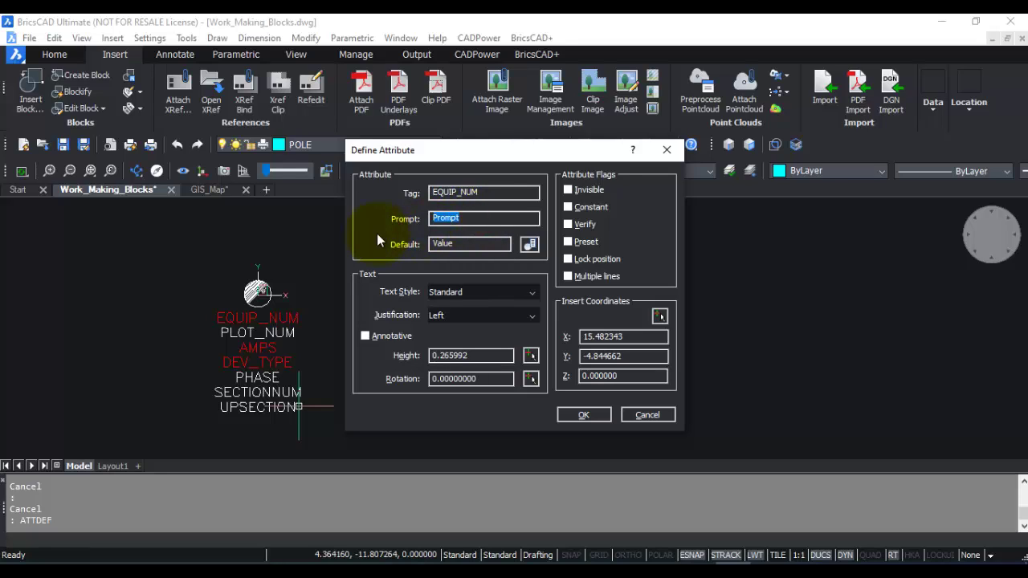
text(Enter equipment number)
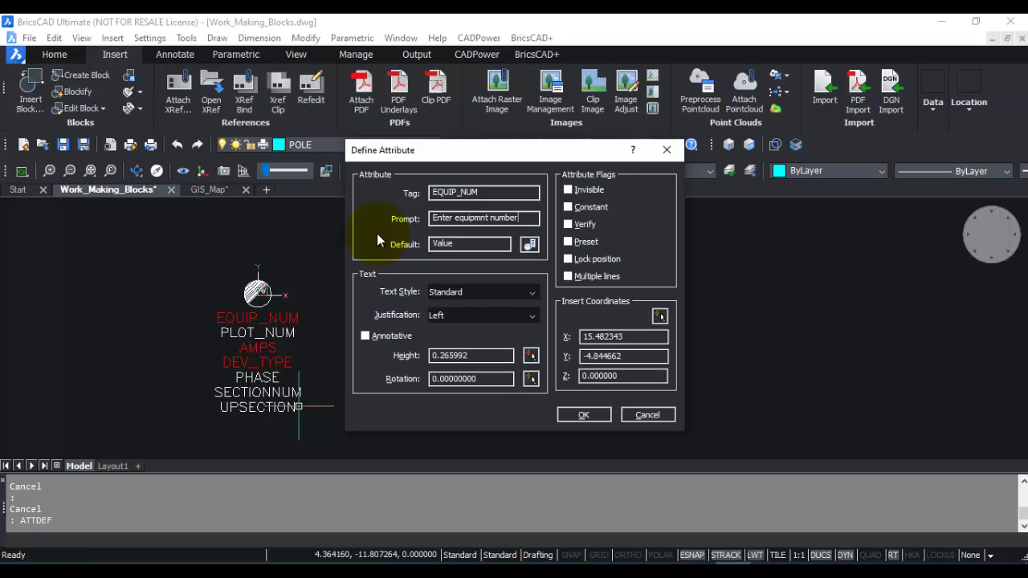
double_click(457, 243)
double_click(469, 244)
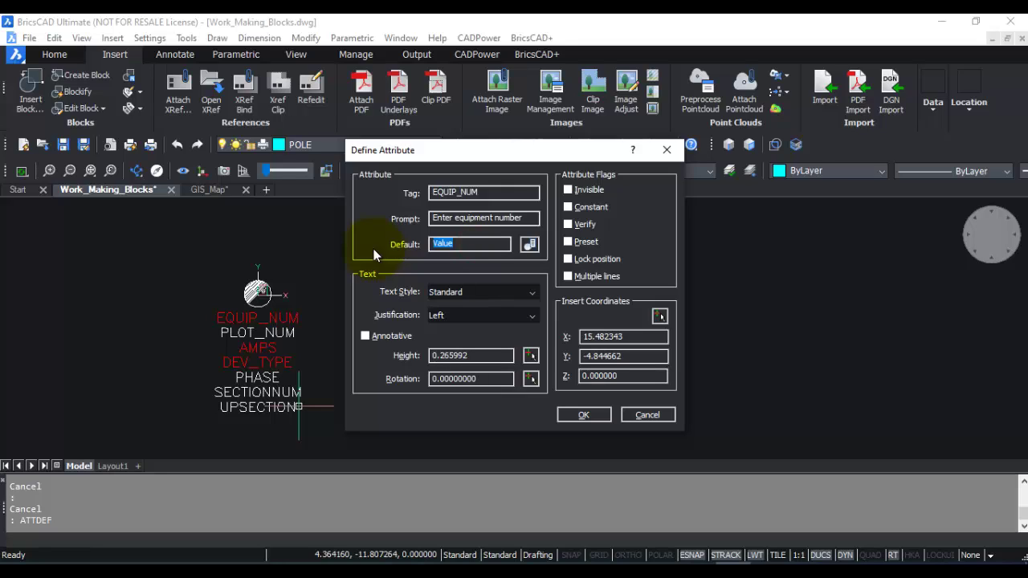
text(XXX)
Step: Keep the Standard text style and Left justification and set the attribute's text height to 1
click(500, 292)
click(500, 292)
click(485, 314)
click(483, 318)
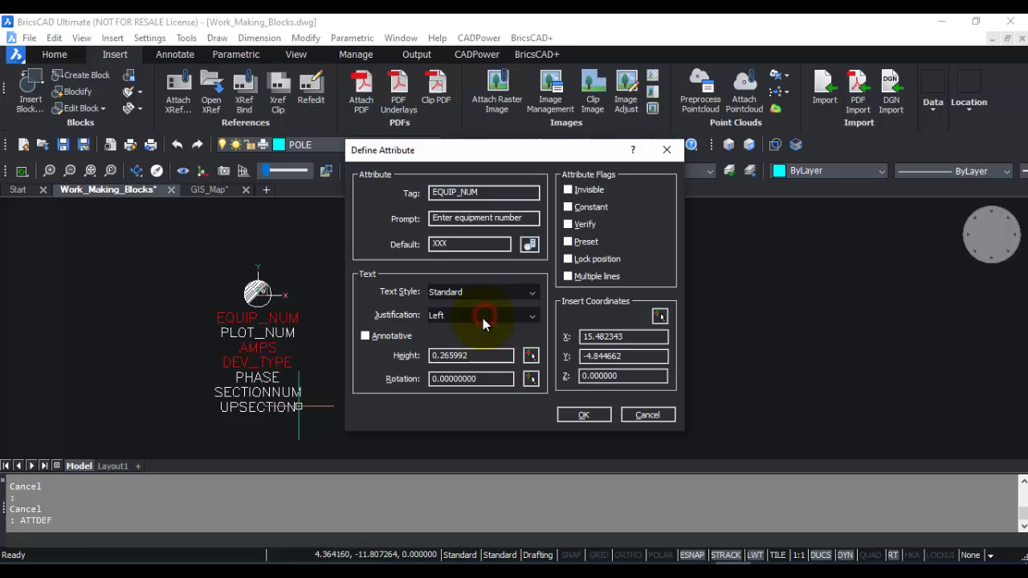
click(529, 356)
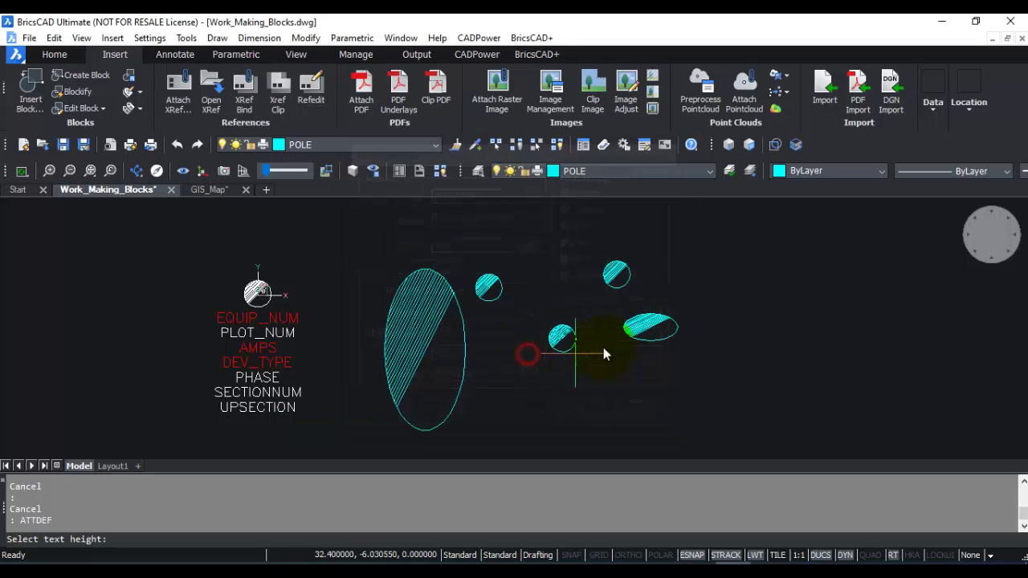
click(742, 299)
text(1)
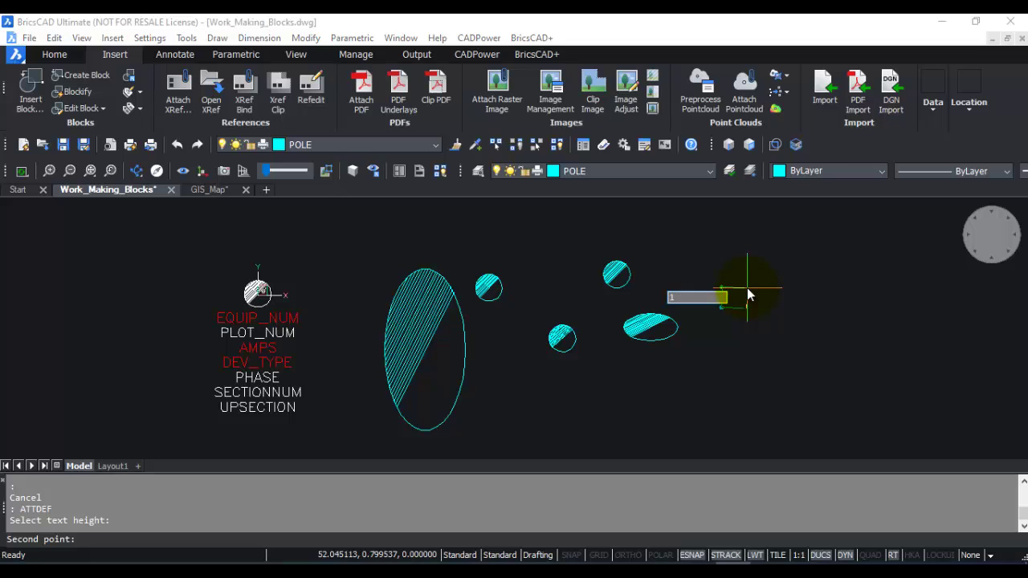
key(Return)
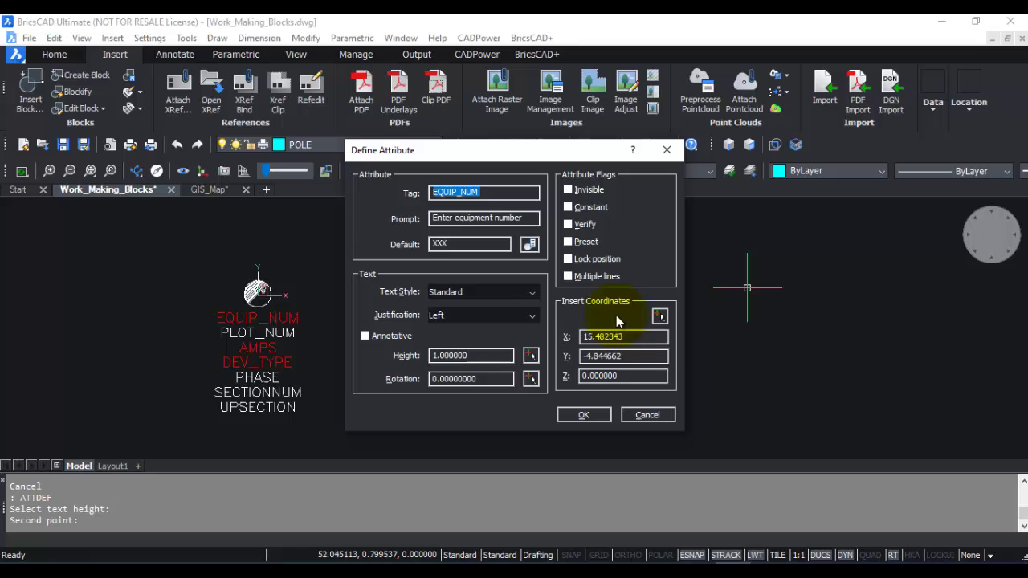
Step: Place the EQUIP_NUM attribute in the empty area to the right of the inserted RECLOSER blocks
click(659, 316)
click(759, 286)
key(Return)
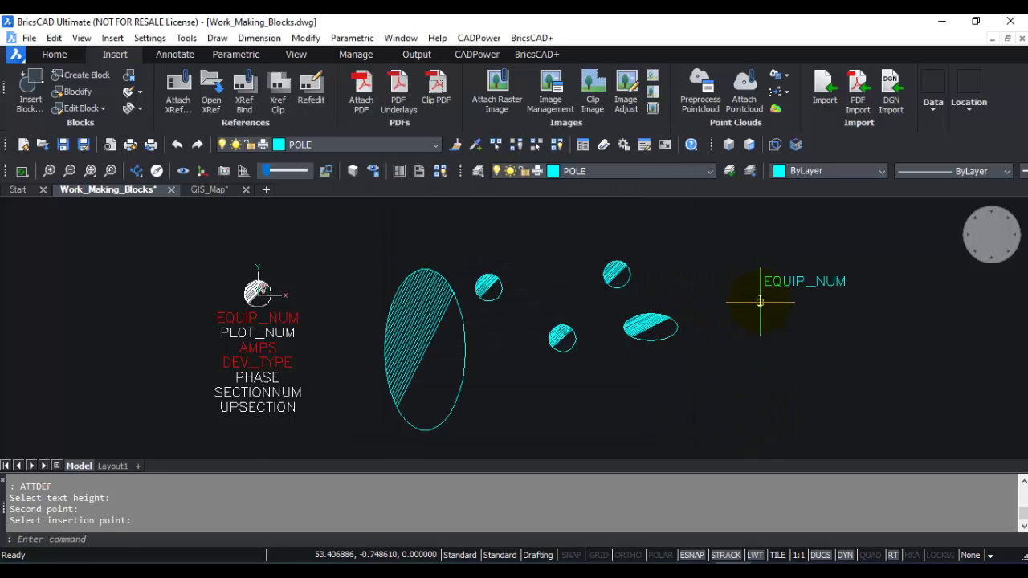
Step: Change the newly placed EQUIP_NUM attribute to layer 0
scroll(760, 301, up, 2)
middle_drag(757, 296, 596, 305)
scroll(599, 305, down, 2)
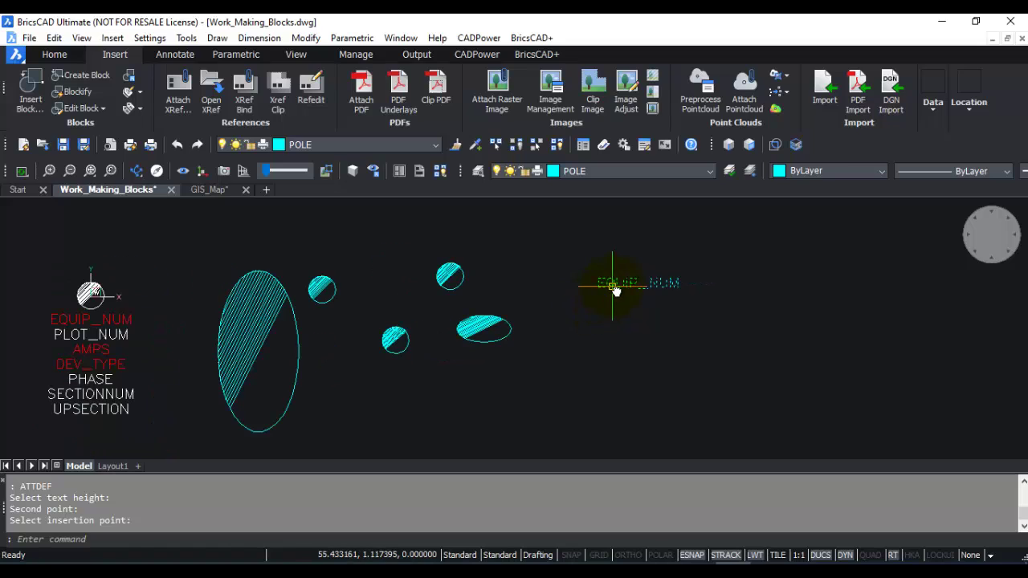
mouse_move(615, 291)
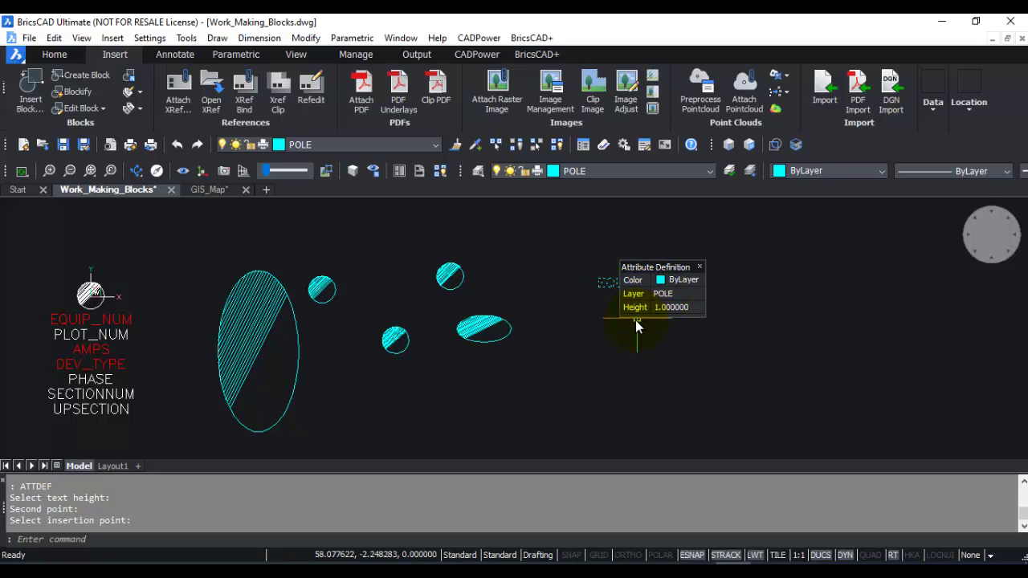
click(598, 288)
key(Escape)
key(Escape)
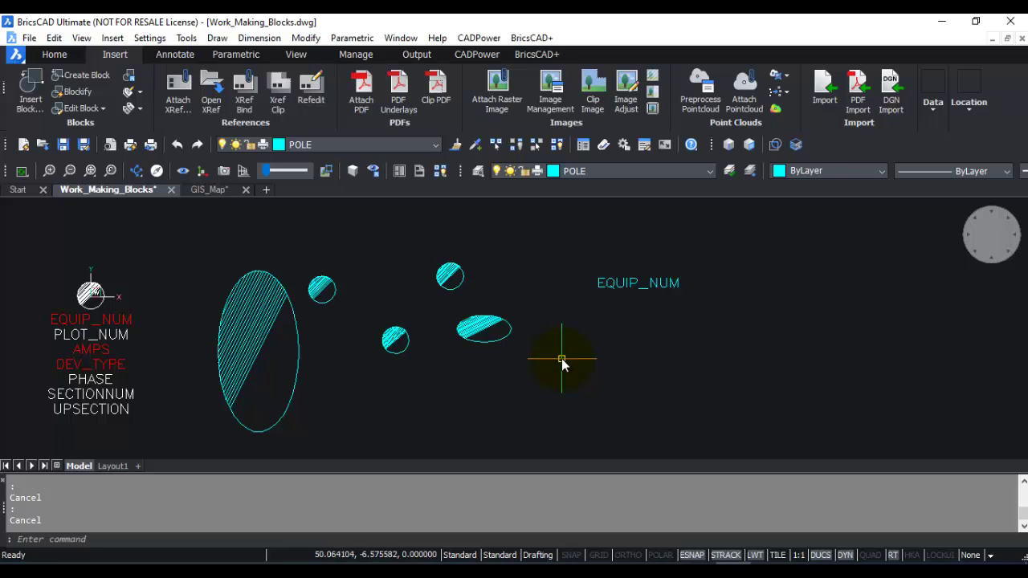
click(706, 245)
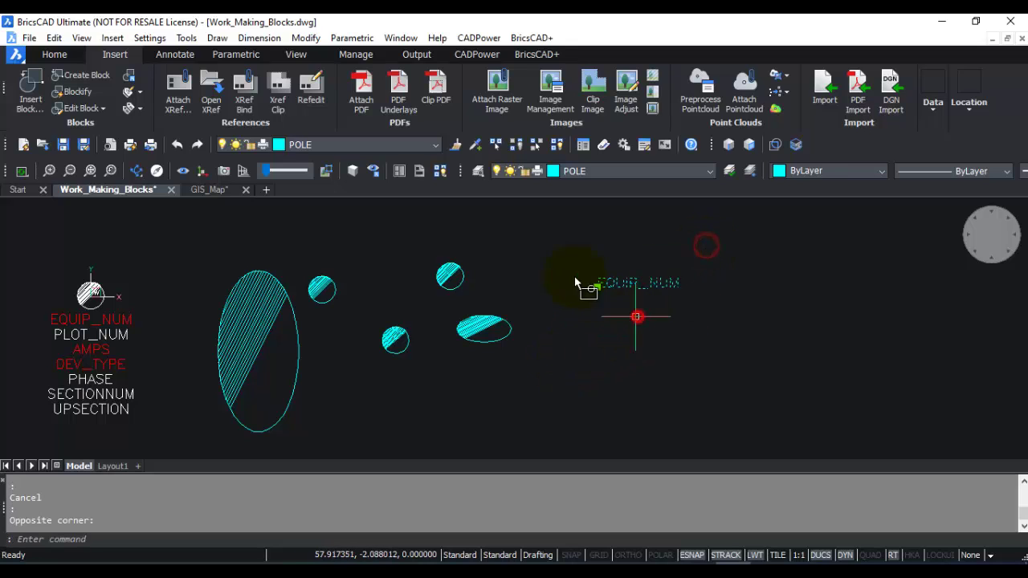
click(431, 146)
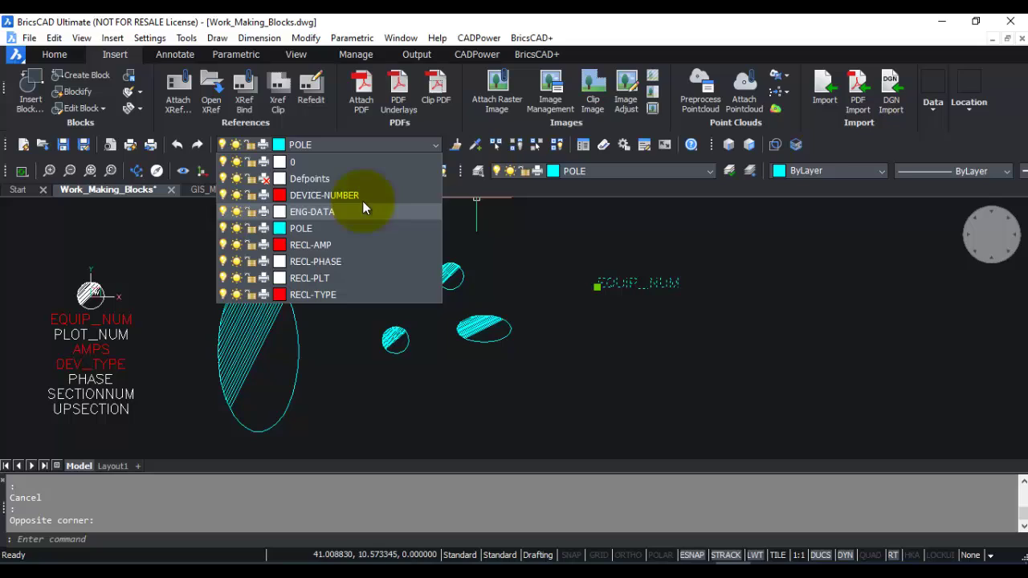
click(305, 167)
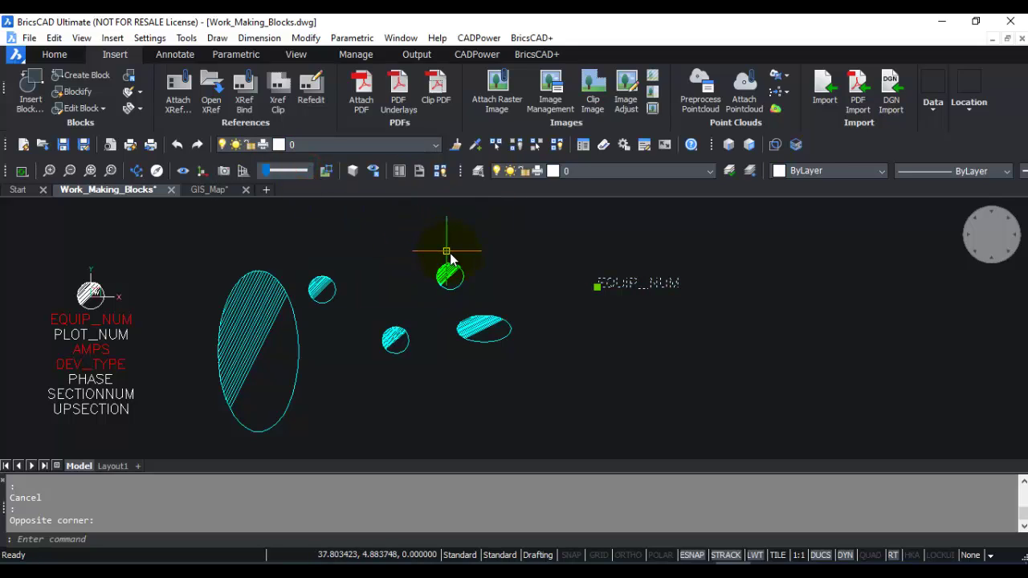
key(Escape)
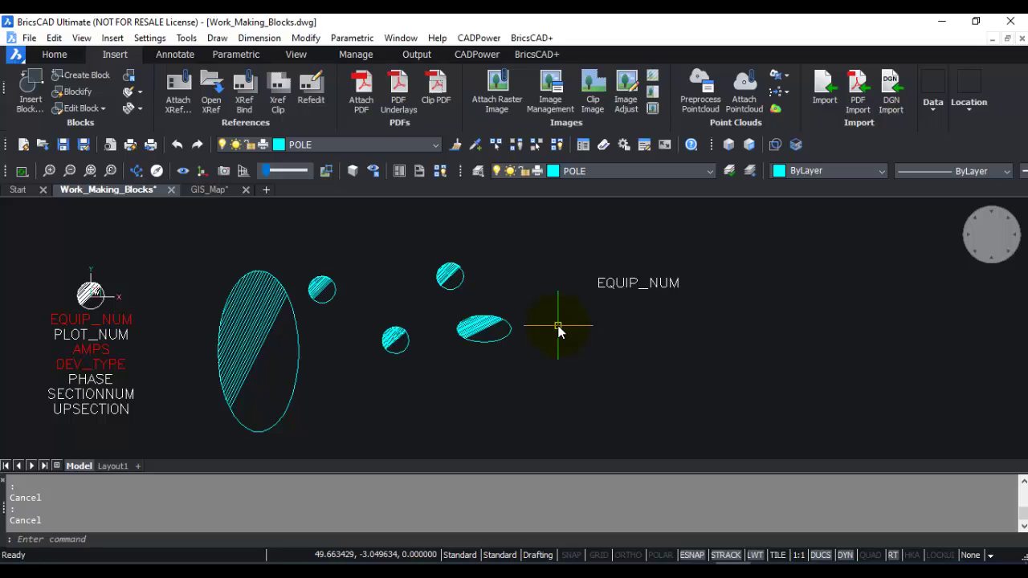
Step: Copy the EQUIP_NUM attribute twice straight down with Ortho on, stacking the copies beneath the original
mouse_move(602, 283)
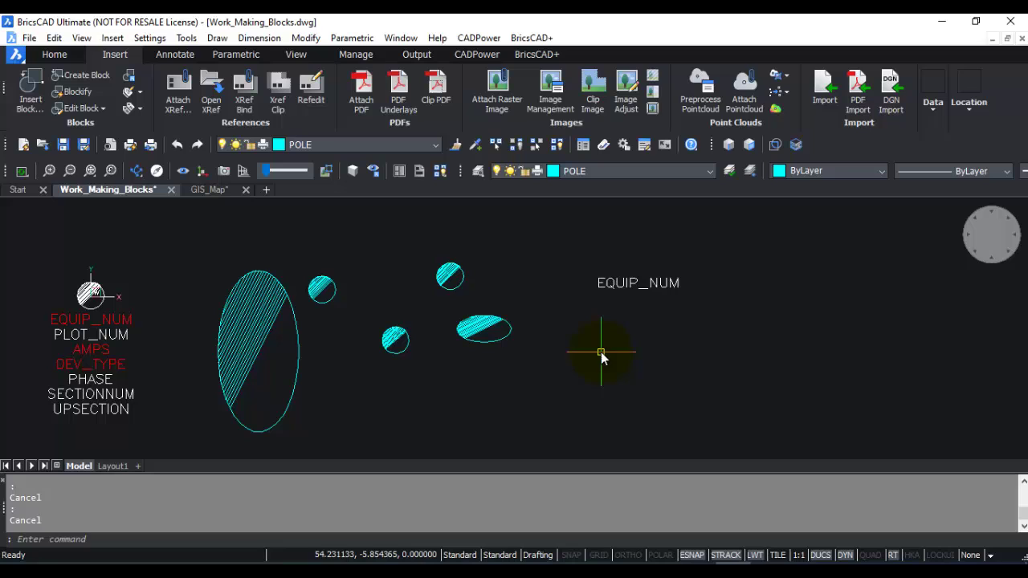
text(cp)
key(Return)
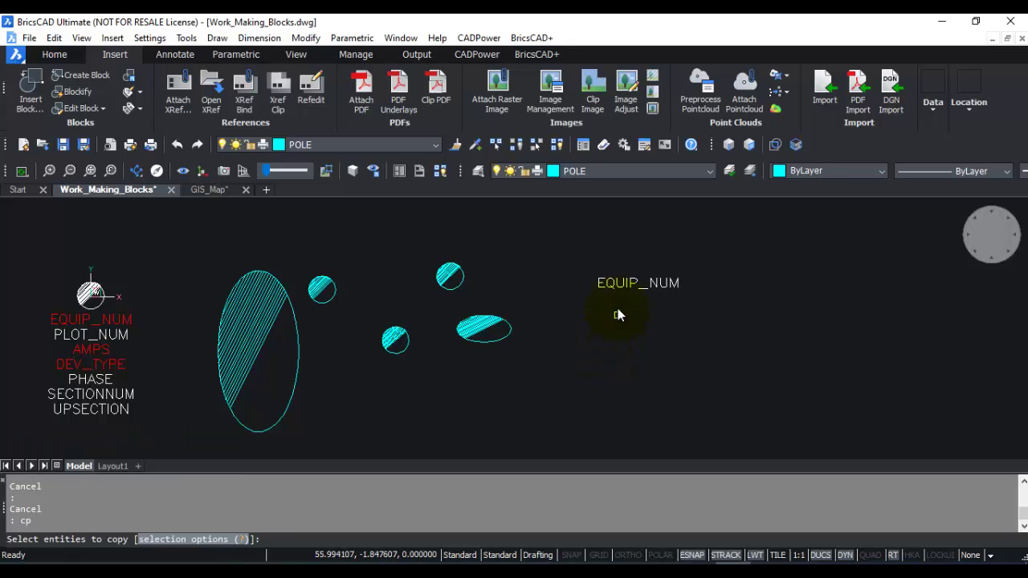
click(620, 287)
key(Return)
click(684, 307)
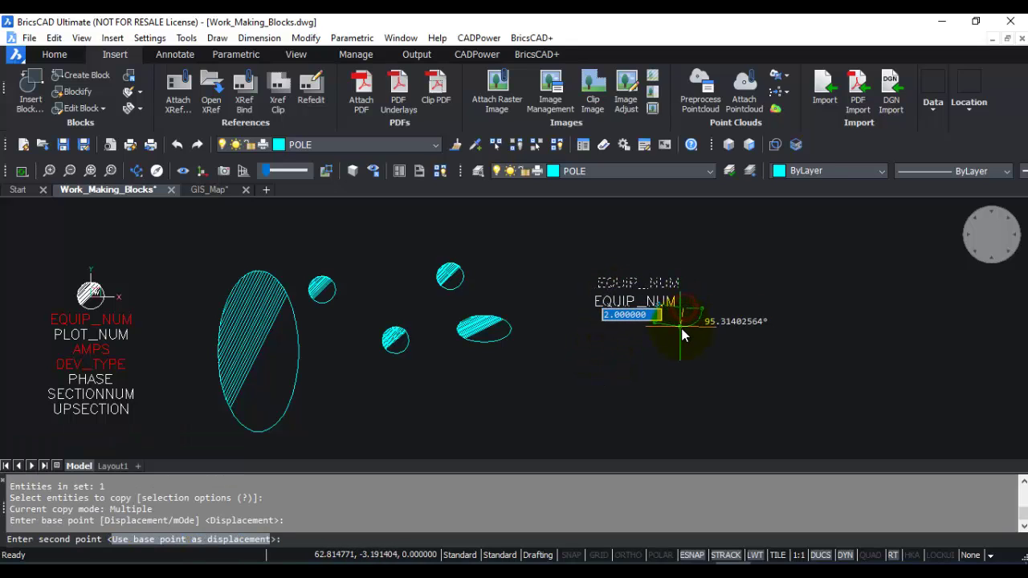
key(F8)
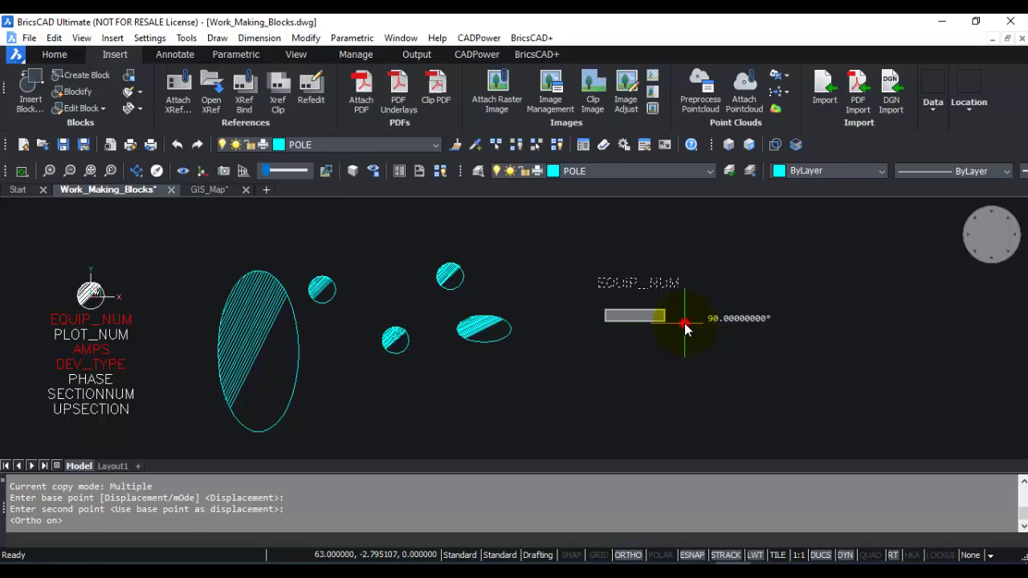
click(684, 323)
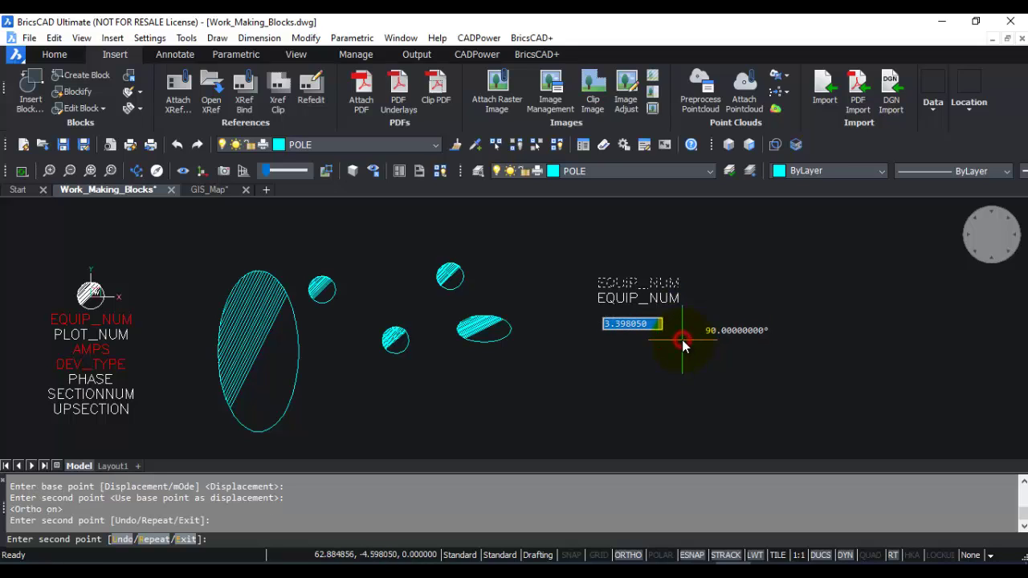
click(681, 343)
key(Return)
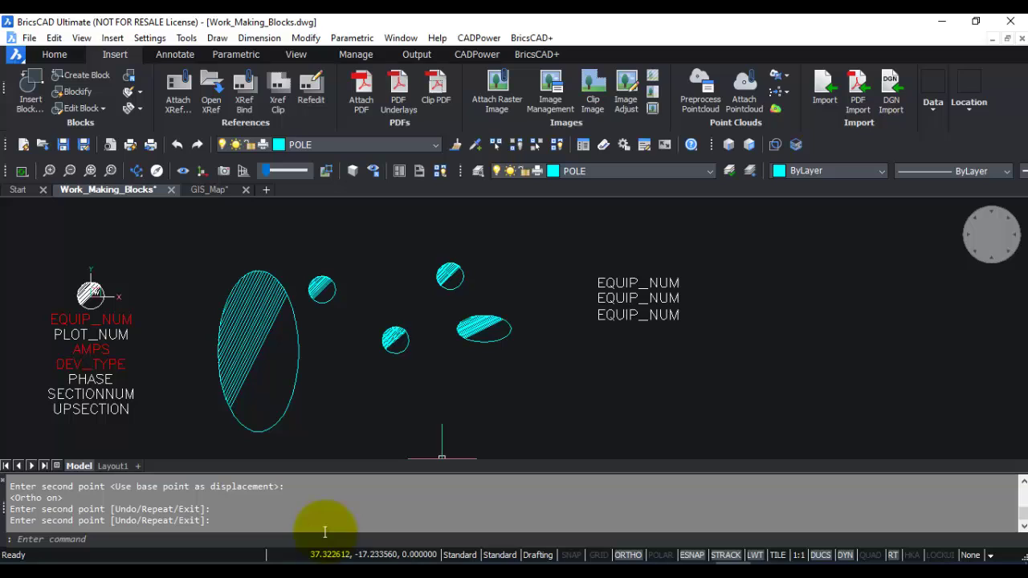
Step: Edit the middle attribute to have tag PLOT_NUM, prompt "Enter plot number" and default YYY
double_click(594, 299)
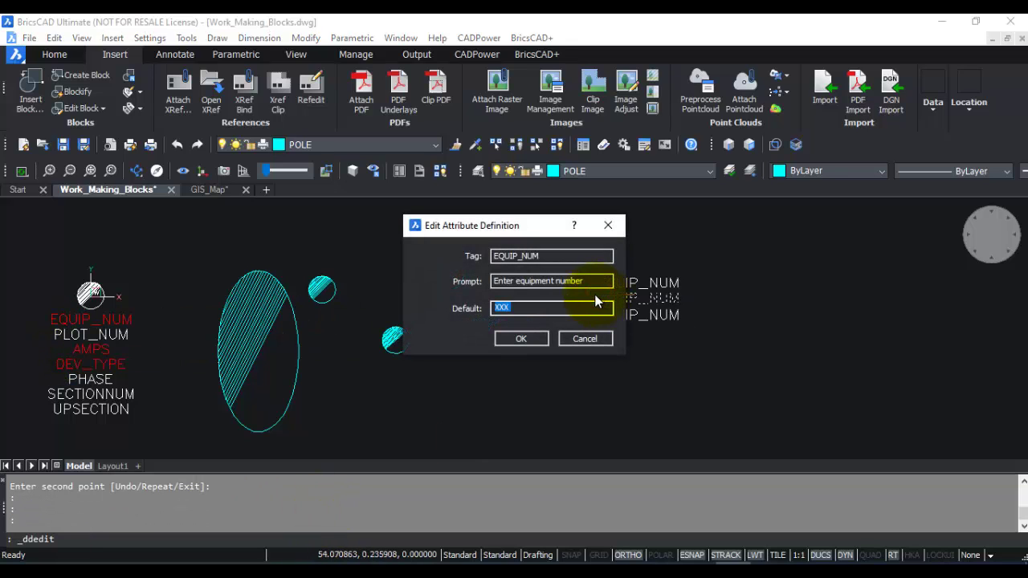
double_click(514, 255)
text(PLOT_NUM)
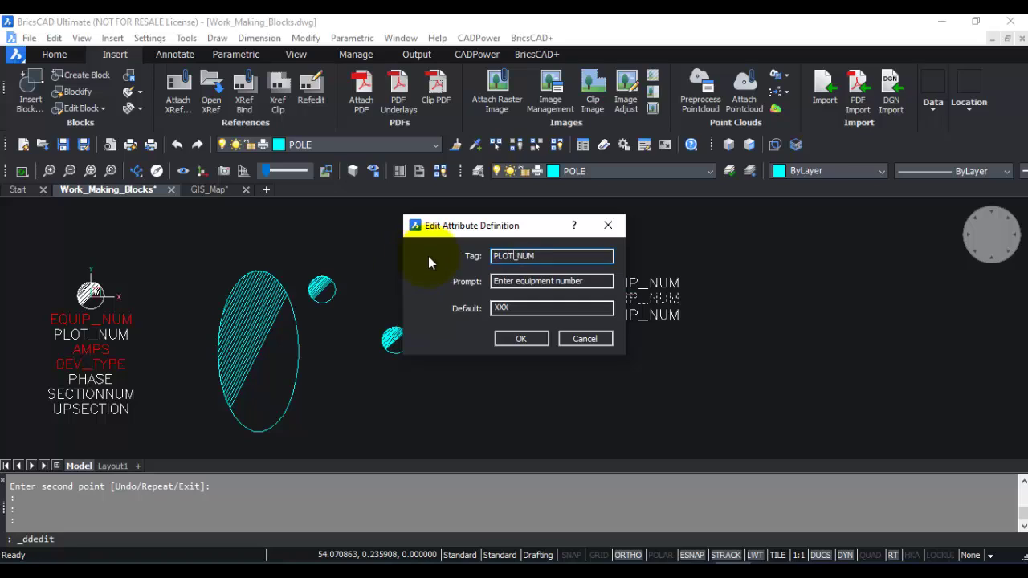
click(516, 281)
text(plot)
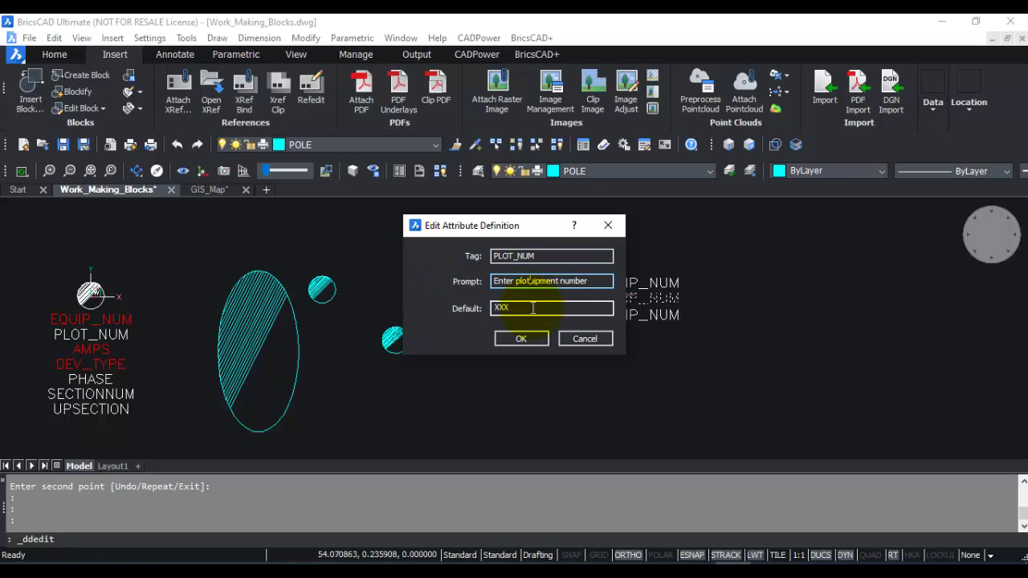
key(Tab)
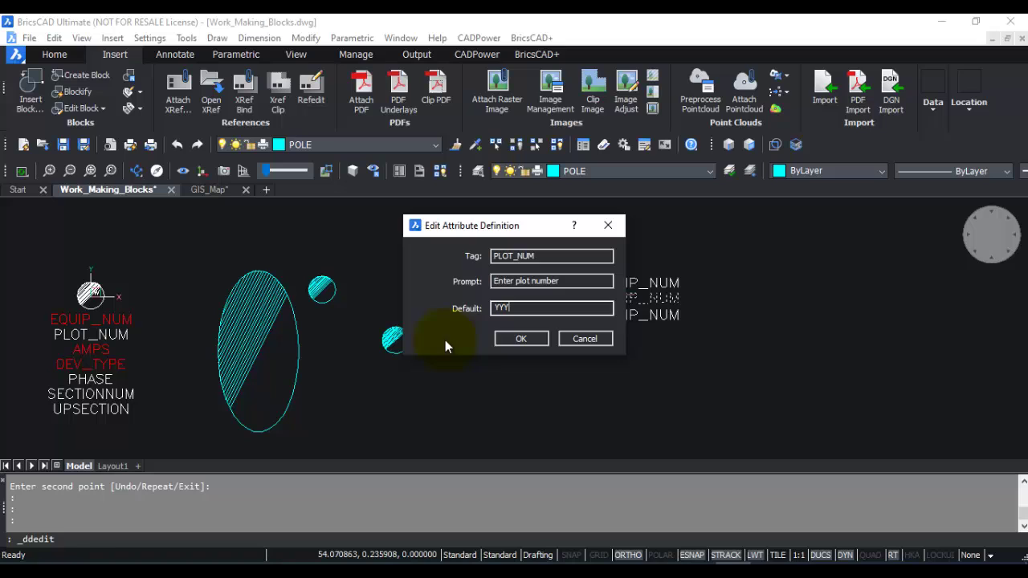
click(521, 338)
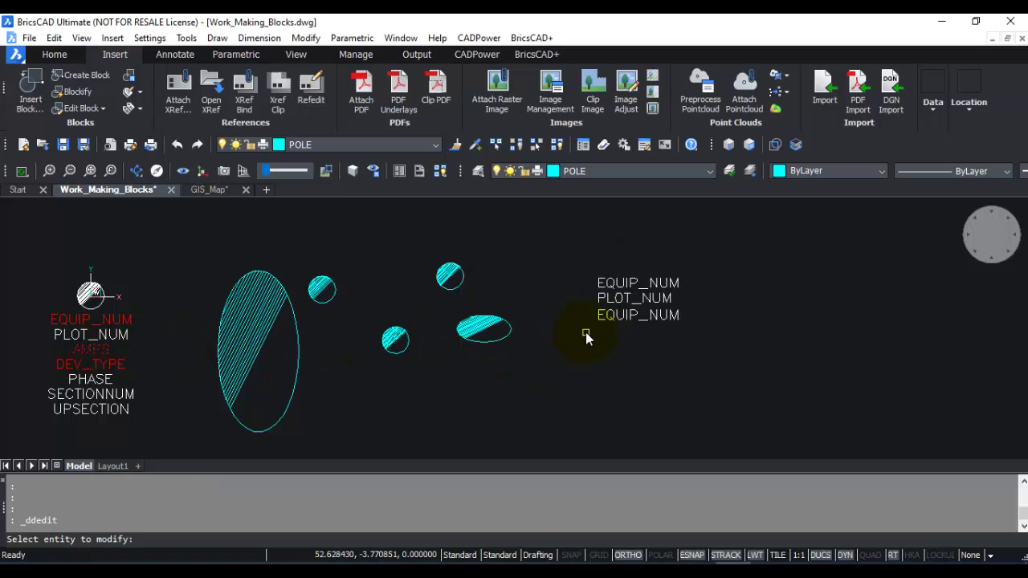
Step: Edit the lowest attribute in the stack to have tag AMPS, prompt "Enter amperage" and default ZZZ
click(604, 316)
double_click(517, 255)
text(AMPS)
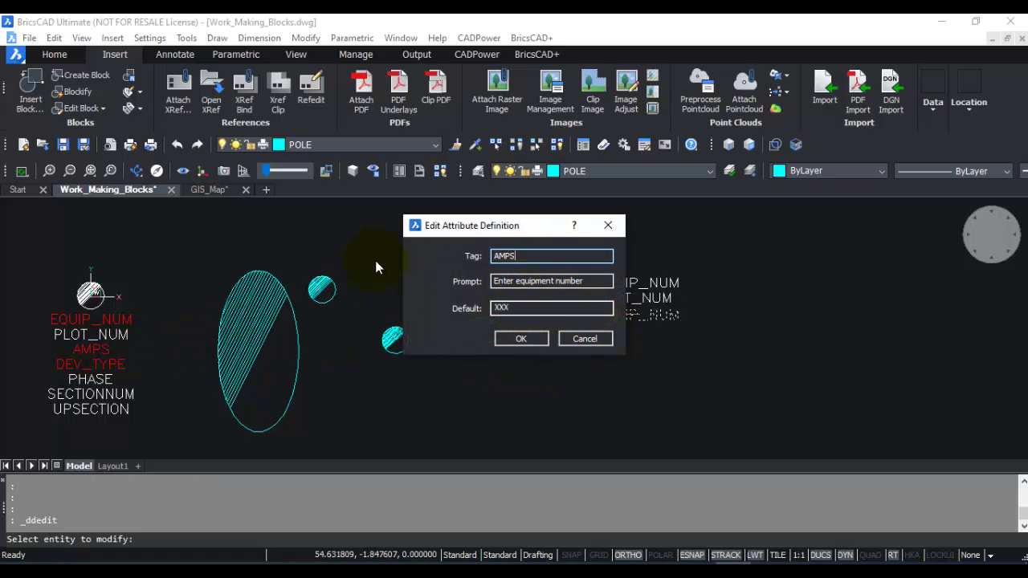
click(492, 283)
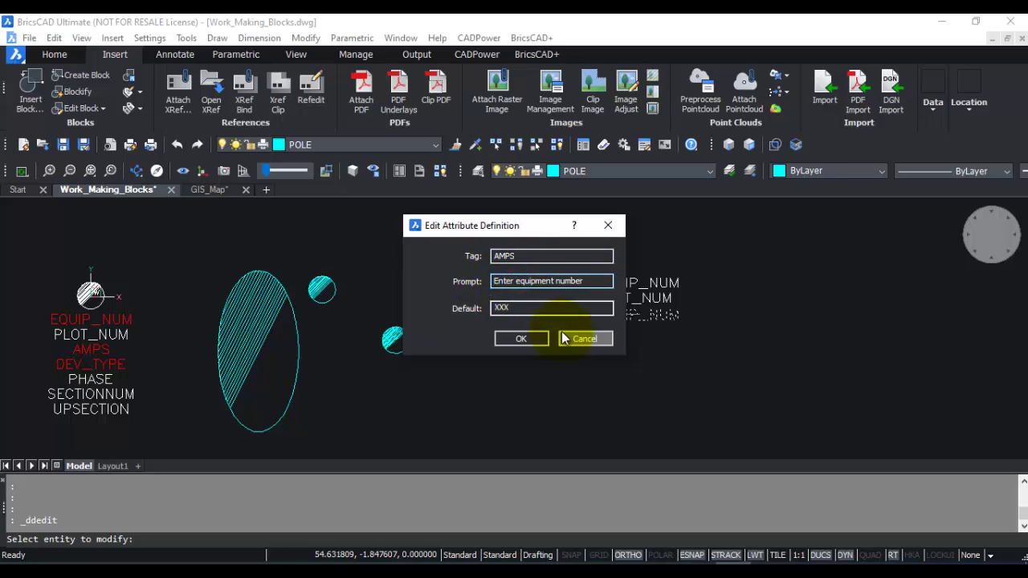
key(ctrl+Right)
text(amperage)
key(Delete)
key(Delete)
key(Delete)
key(Delete)
key(Delete)
key(Delete)
key(Delete)
key(Delete)
key(Delete)
key(Delete)
key(Delete)
key(Delete)
key(Delete)
key(Delete)
key(Tab)
text(ZZZ)
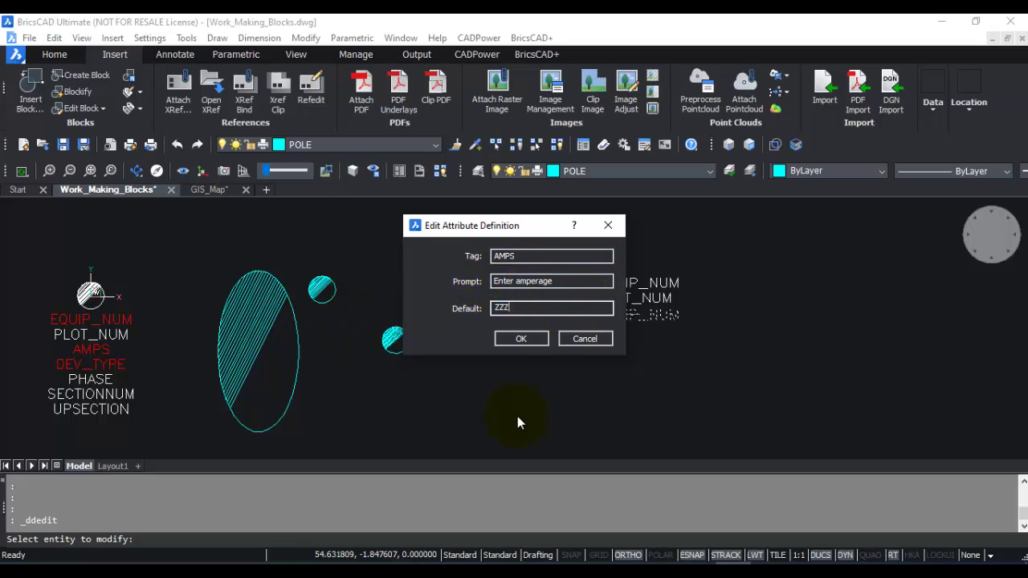
click(528, 342)
key(Return)
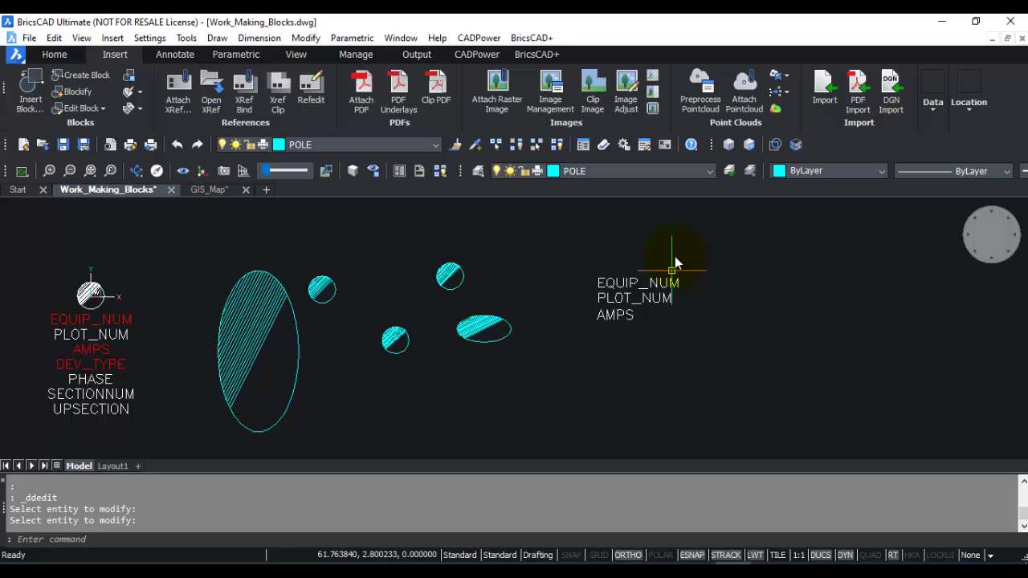
Step: Copy the half-hatched circle at the origin to a spot just above the newly created EQUIP_NUM attribute stack
text(cp)
key(Return)
click(124, 274)
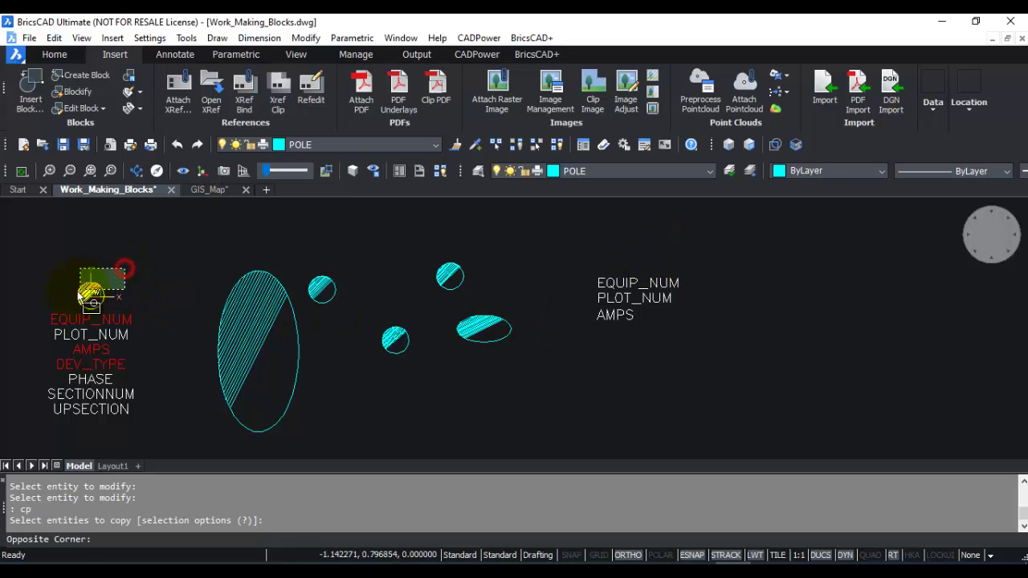
click(53, 331)
key(Return)
click(90, 294)
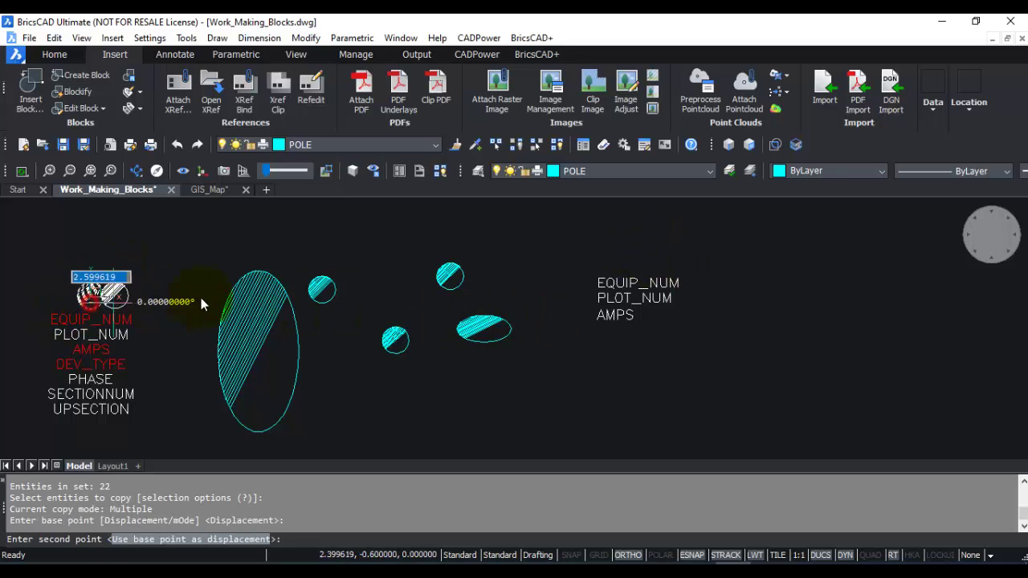
click(628, 254)
key(Escape)
key(Escape)
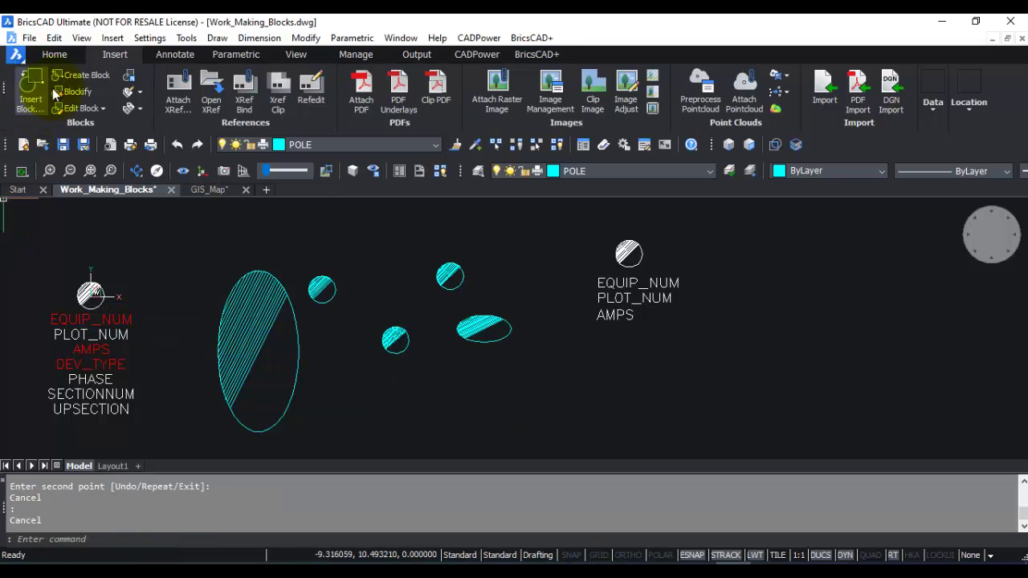
Step: Start a block definition named RECLOSER_ATT with its base point at the center of the copied half-hatched circle
click(112, 38)
click(116, 56)
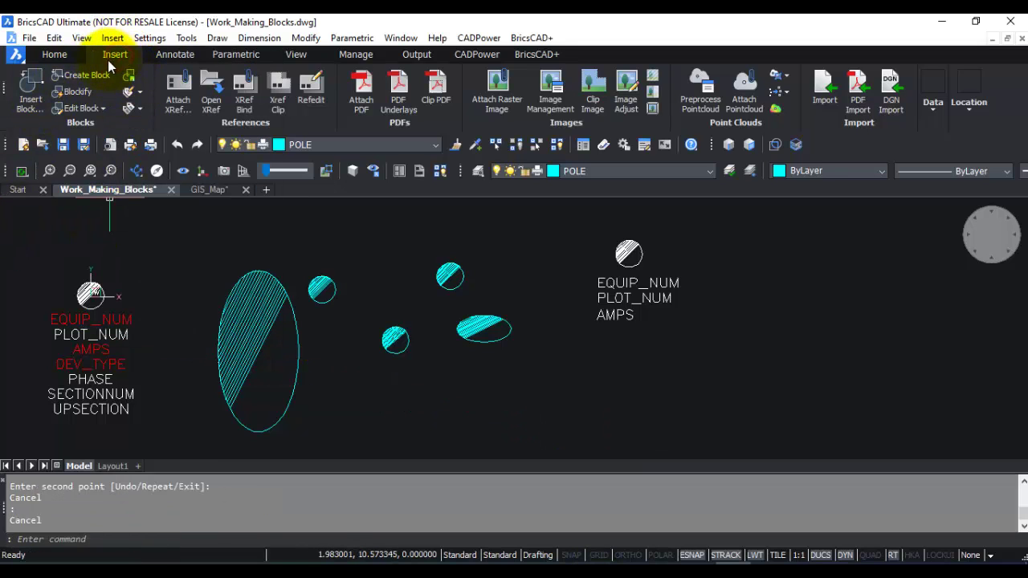
click(90, 75)
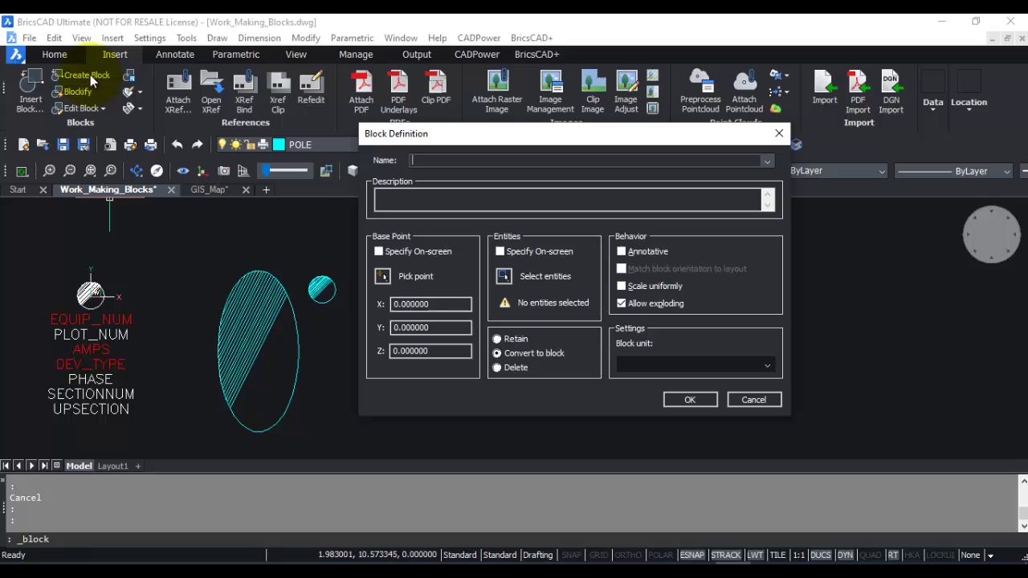
text(REC)
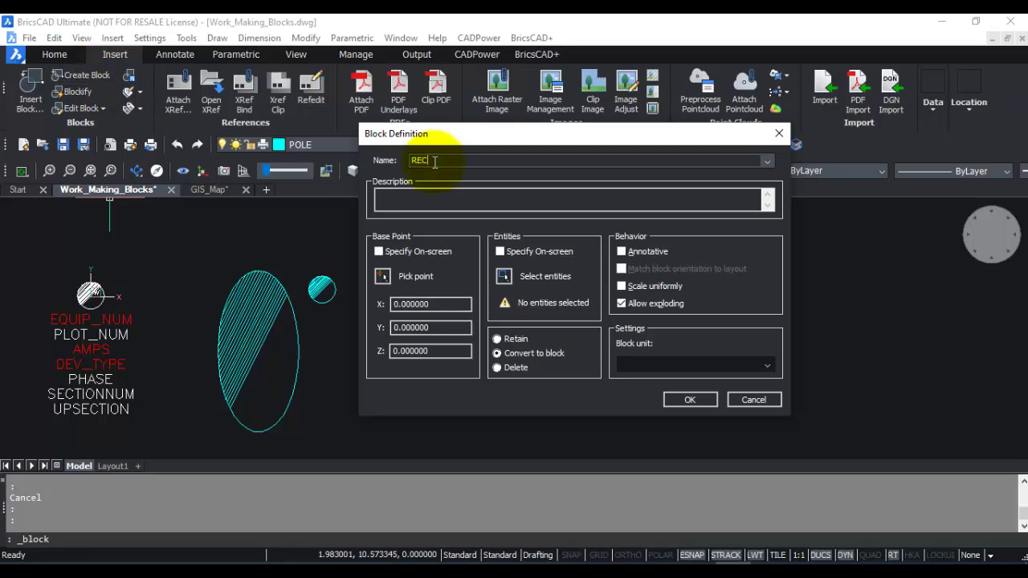
text(LOSER_ATT)
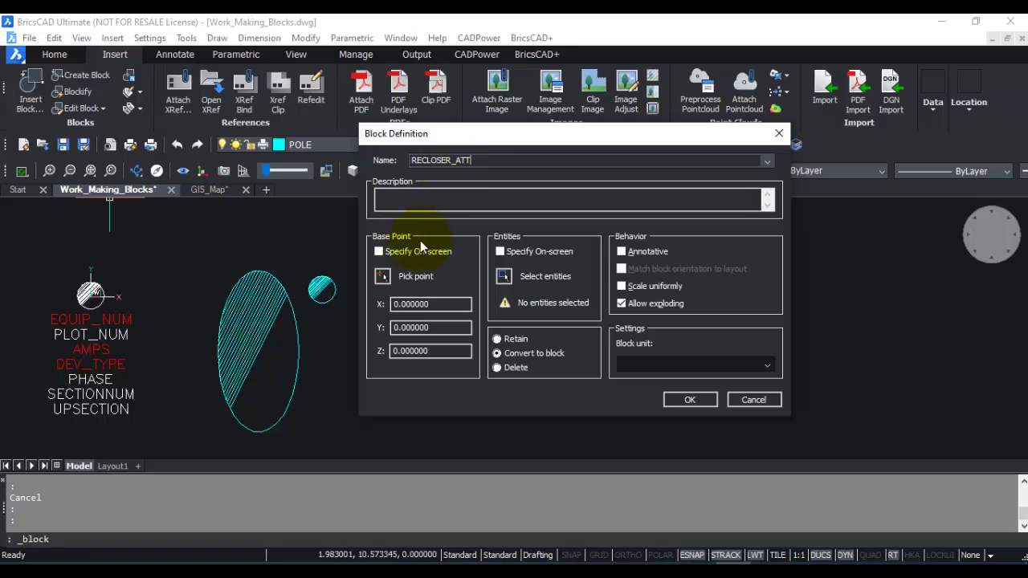
drag(490, 136, 402, 121)
click(297, 257)
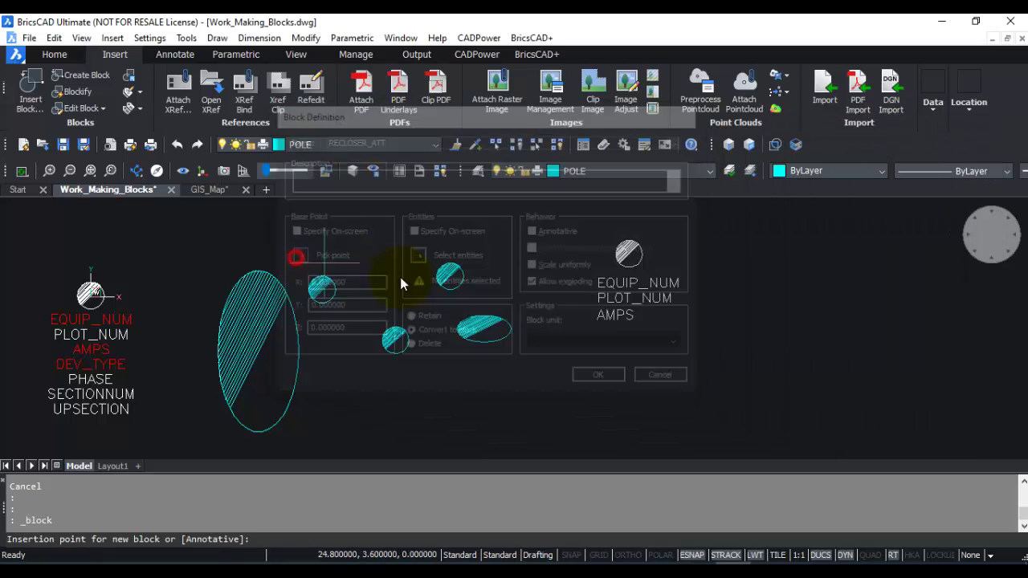
shift+right_click(620, 253)
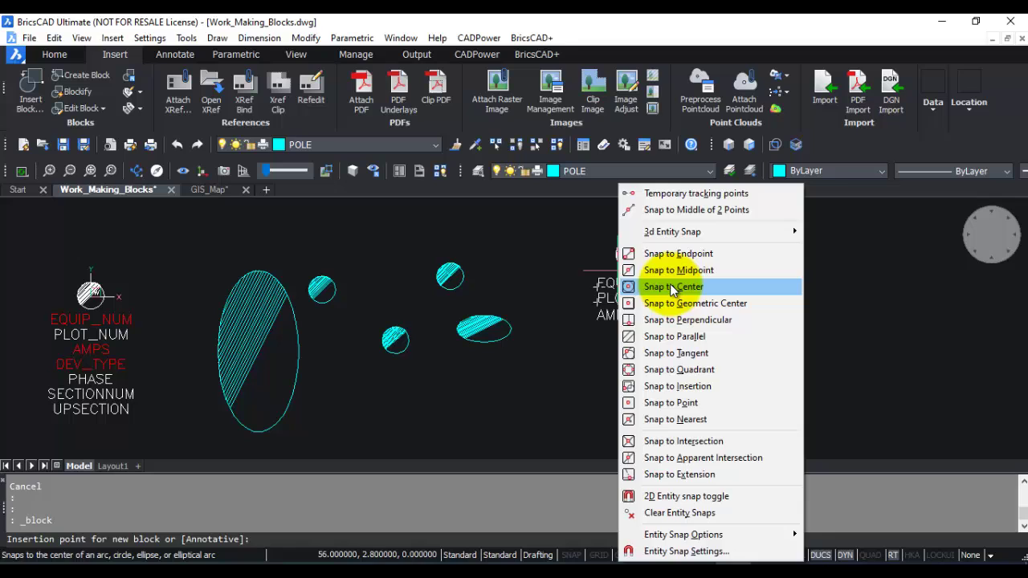
click(673, 288)
click(627, 250)
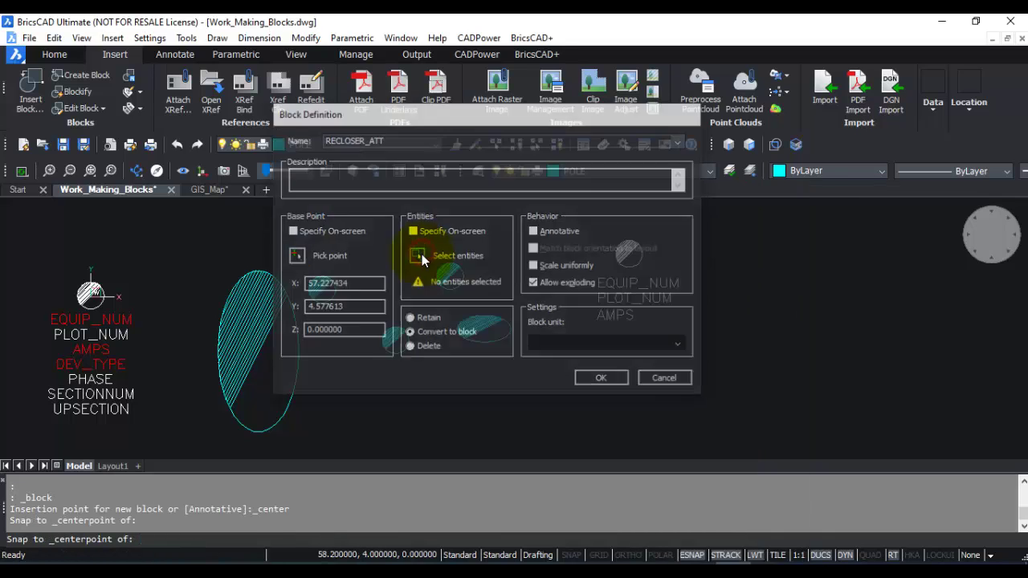
Step: Select the copied circle with its hatching and the three attributes below it, and convert them to the RECLOSER_ATT block
click(422, 253)
click(713, 227)
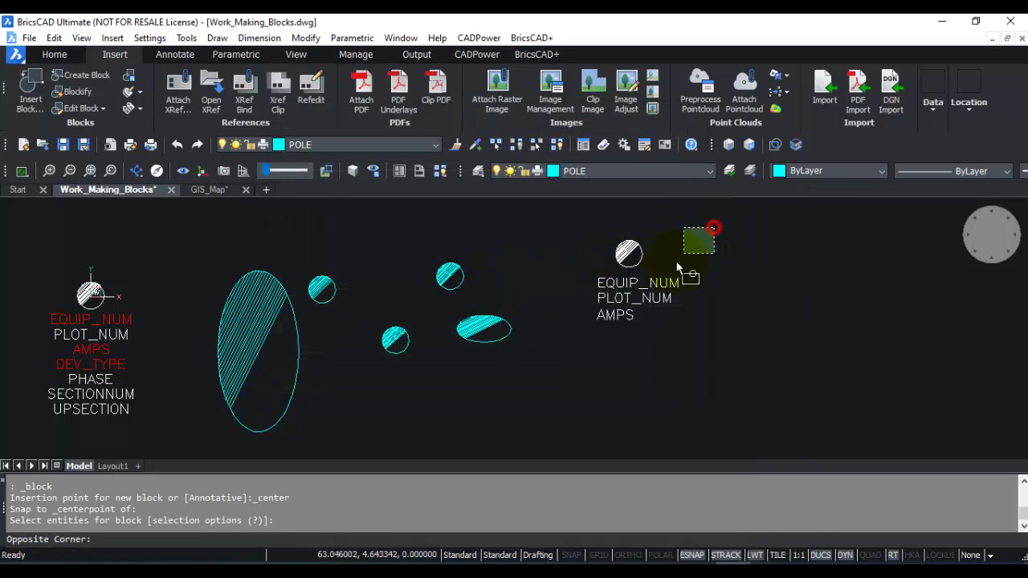
click(565, 354)
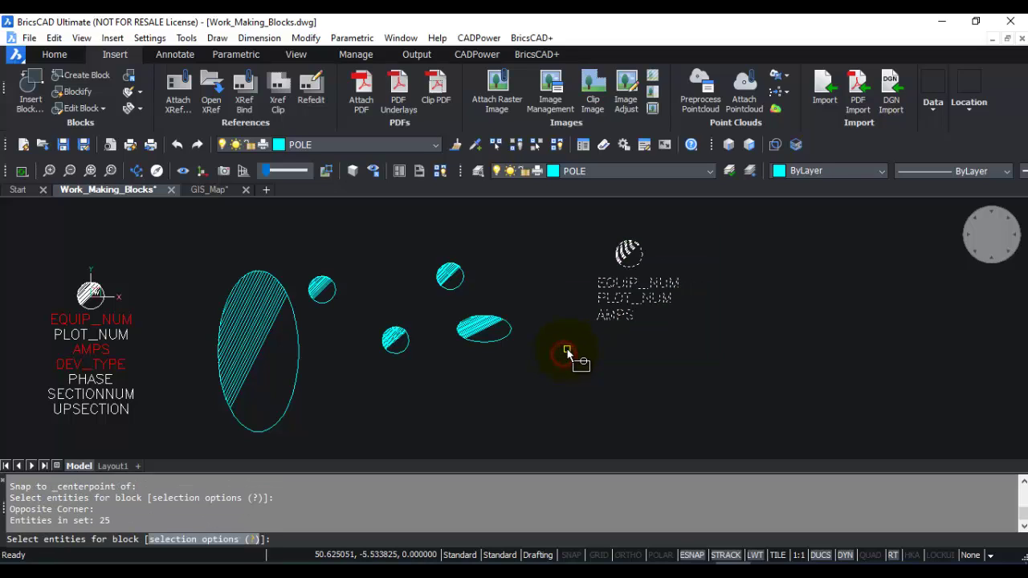
key(Return)
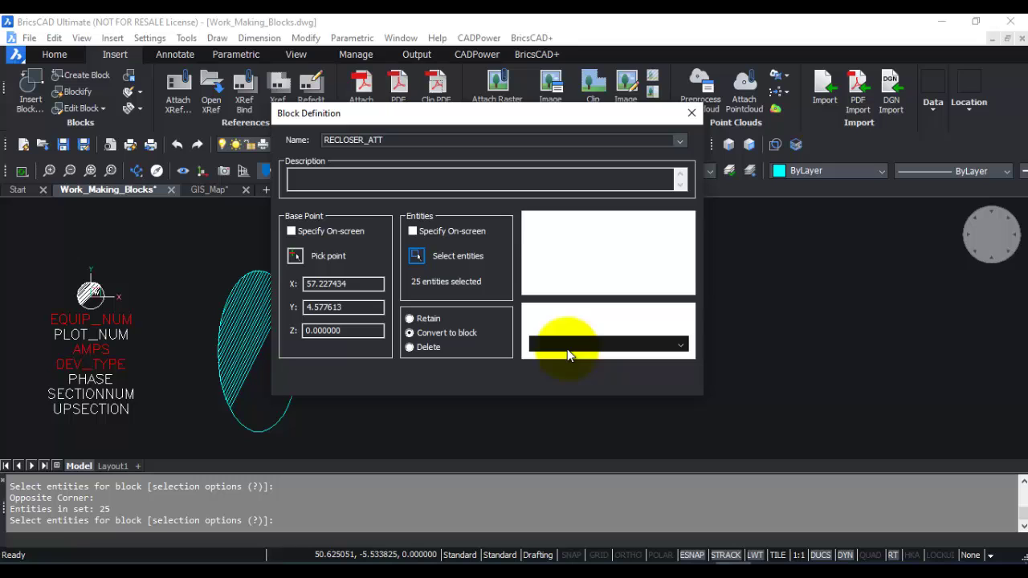
click(601, 380)
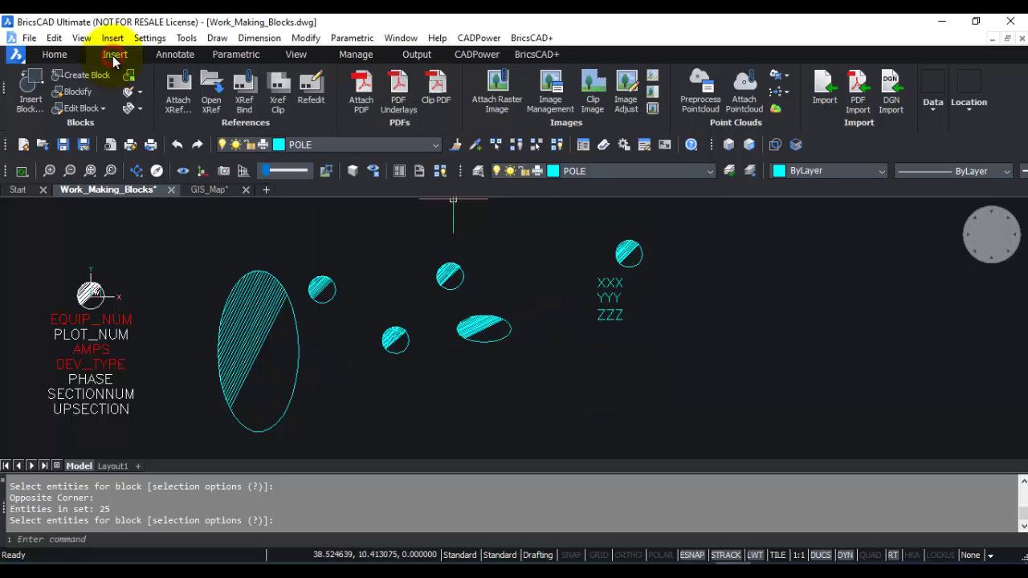
Step: Insert a RECLOSER_ATT block beside the converted one at X and Y scale 1 and rotation 0
click(31, 84)
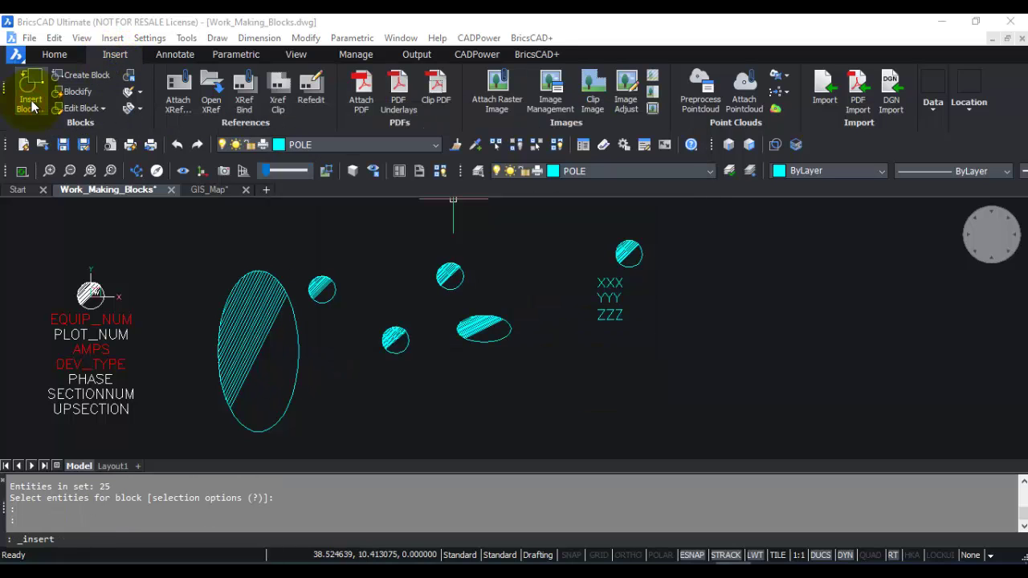
click(651, 194)
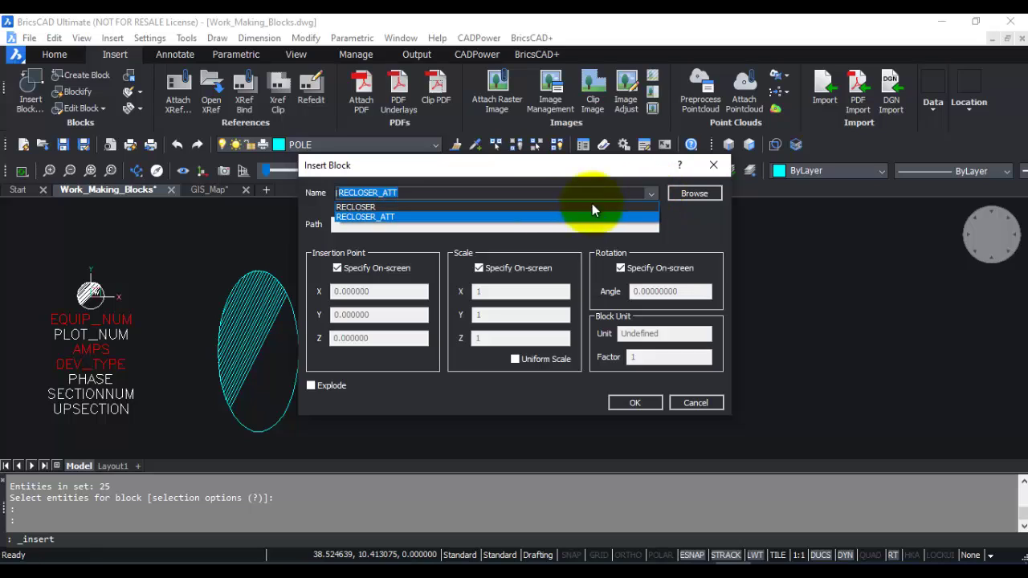
click(384, 223)
click(634, 402)
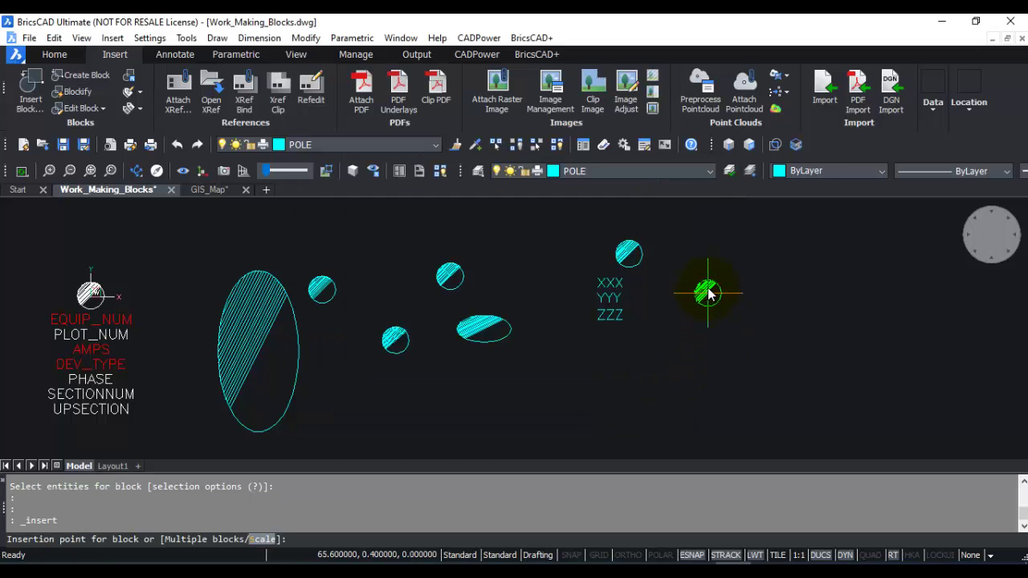
click(719, 258)
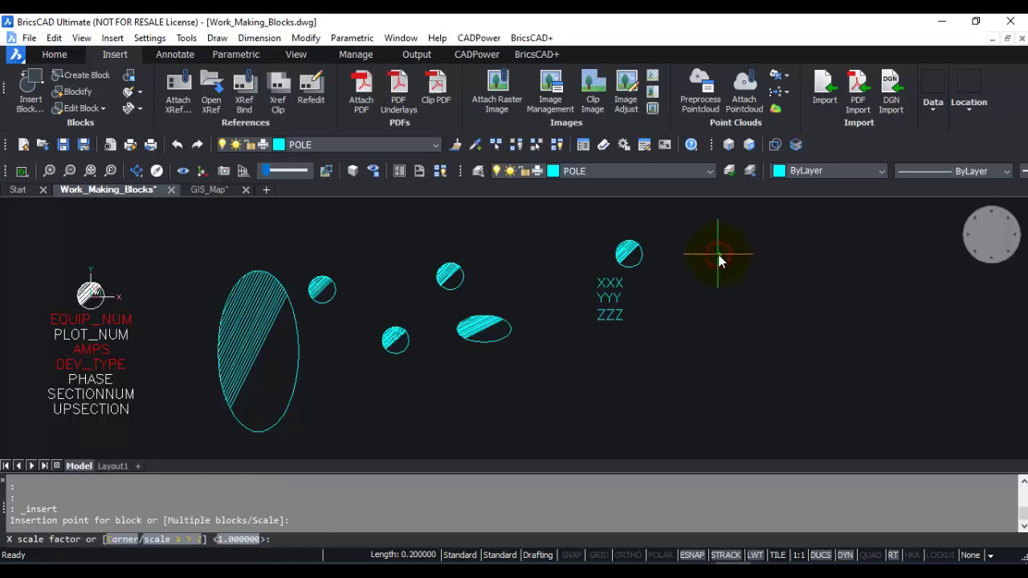
key(Return)
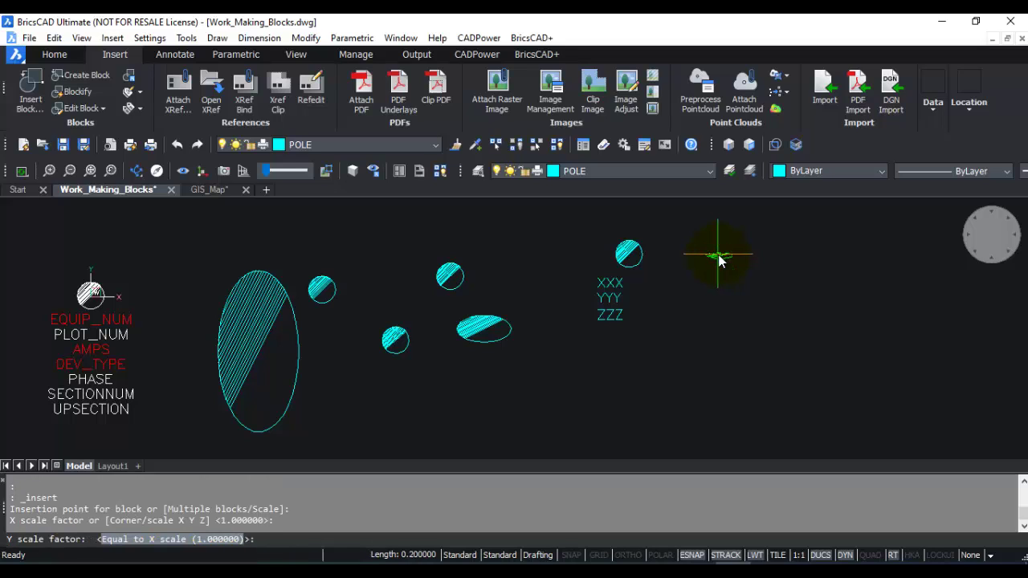
key(Return)
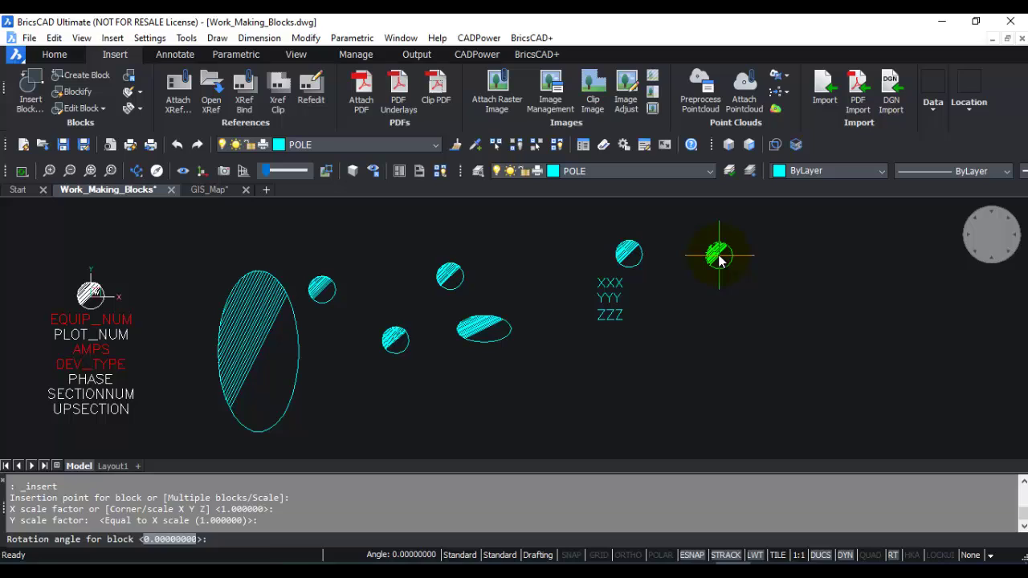
key(Return)
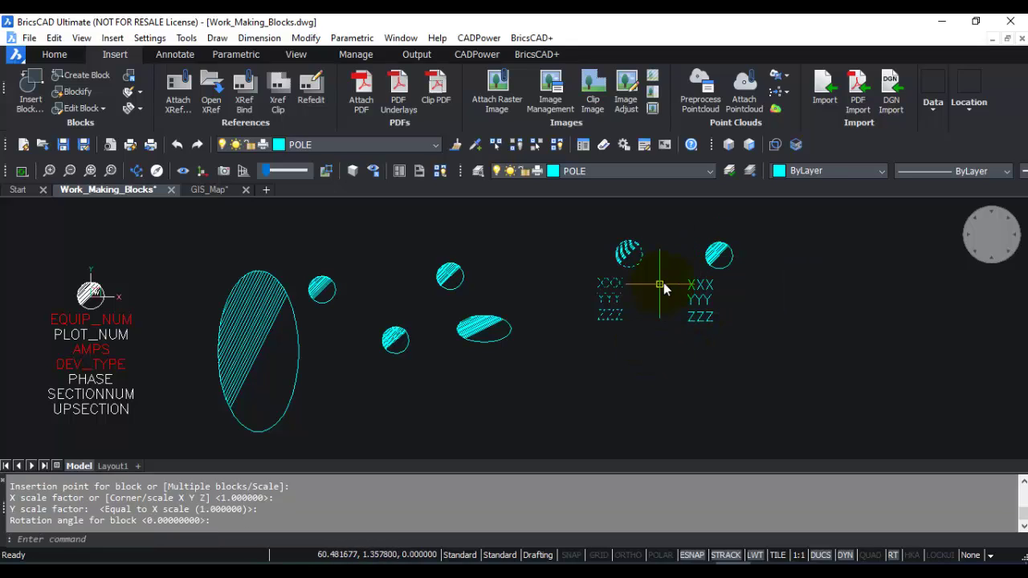
Step: Set the inserted block's attributes to AMPS 4.0, PLOT_NUM 568 and EQUIP_NUM 10076-A
double_click(691, 290)
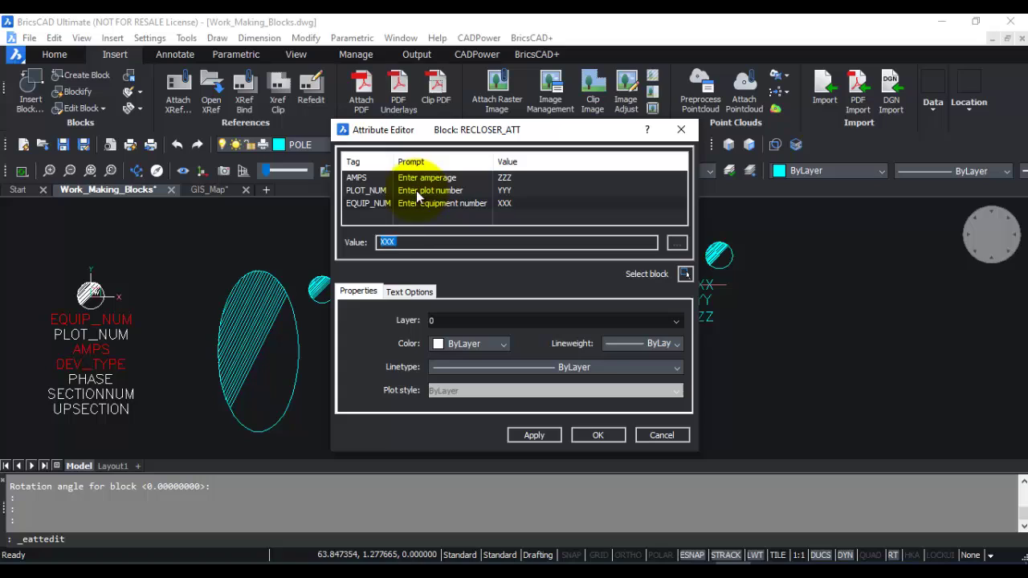
click(388, 177)
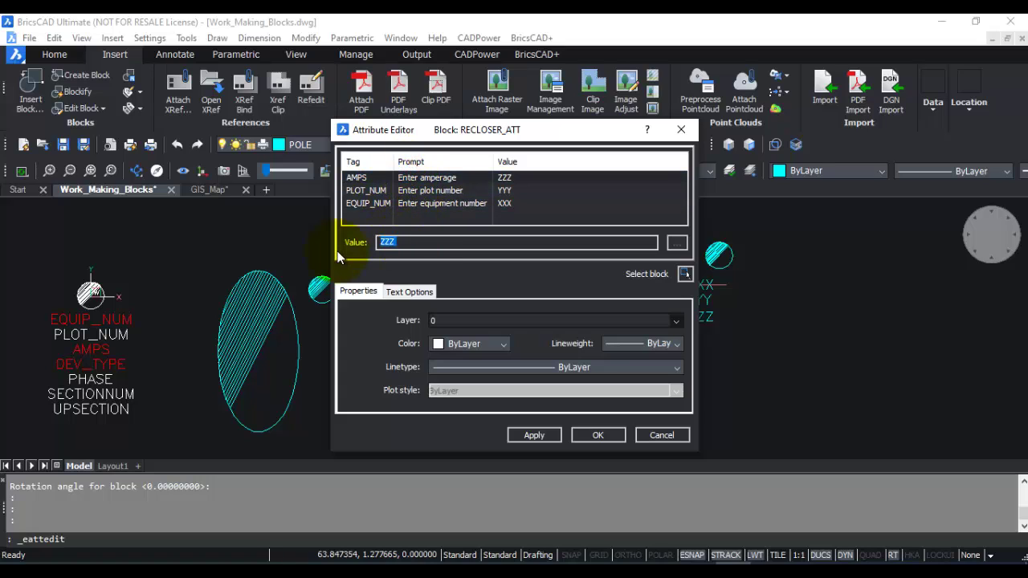
text(4.0)
key(Return)
text(568)
key(Return)
text(100)
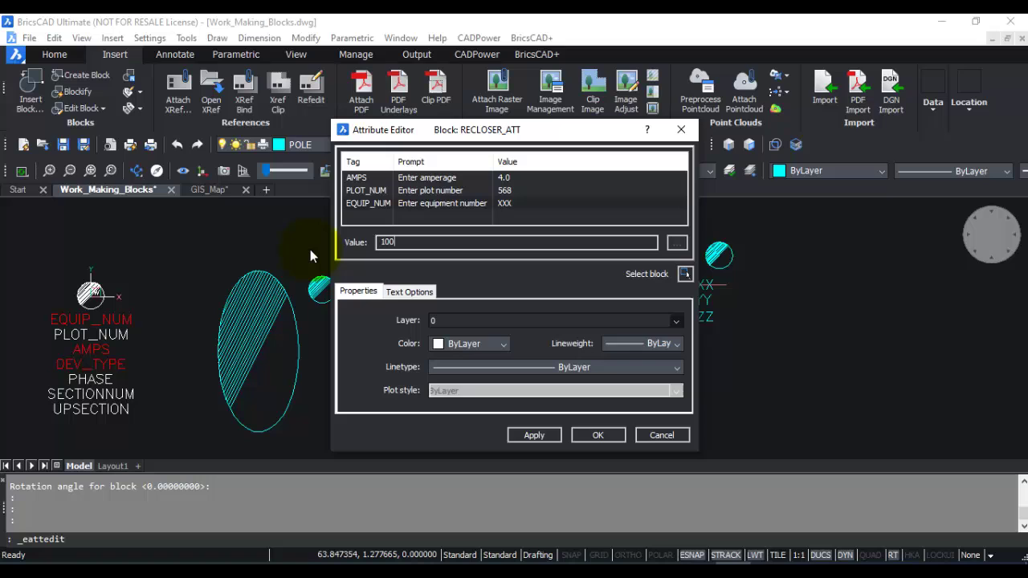
text(76--A)
key(Return)
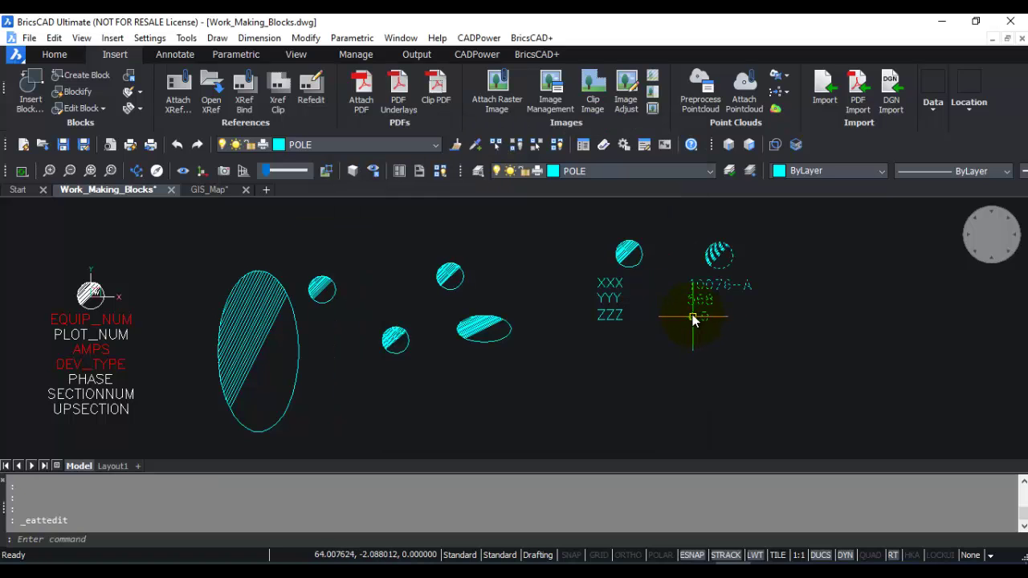
Step: Examine the grips of the edited RECLOSER_ATT block, clear the selection and reopen its attribute values for review
mouse_move(696, 315)
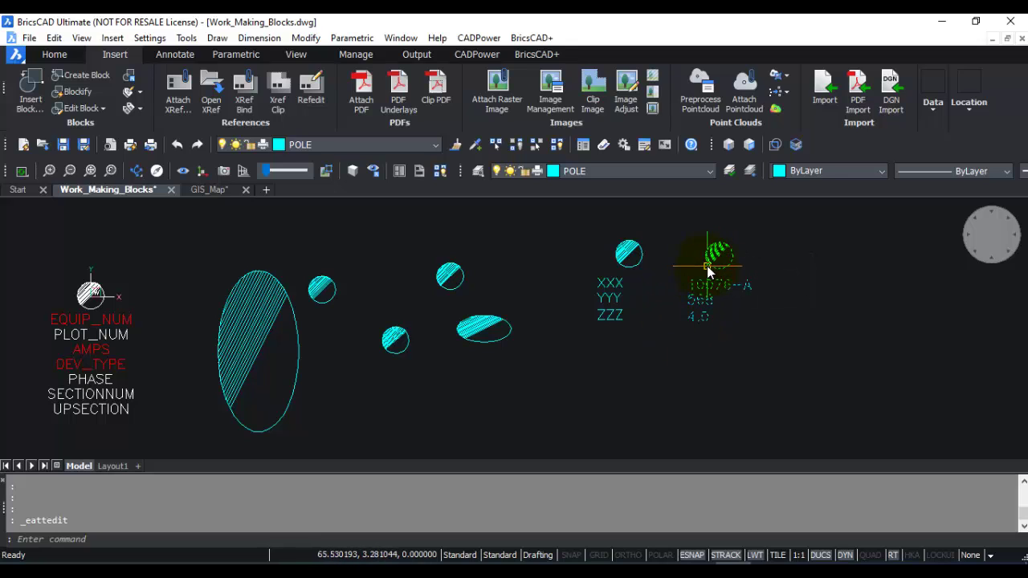
click(707, 272)
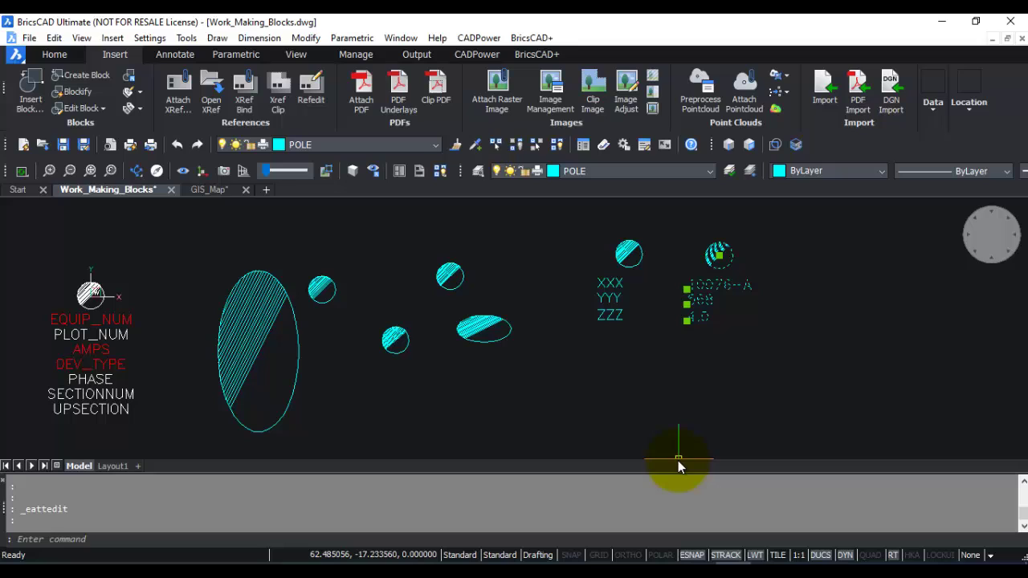
key(Escape)
key(Escape)
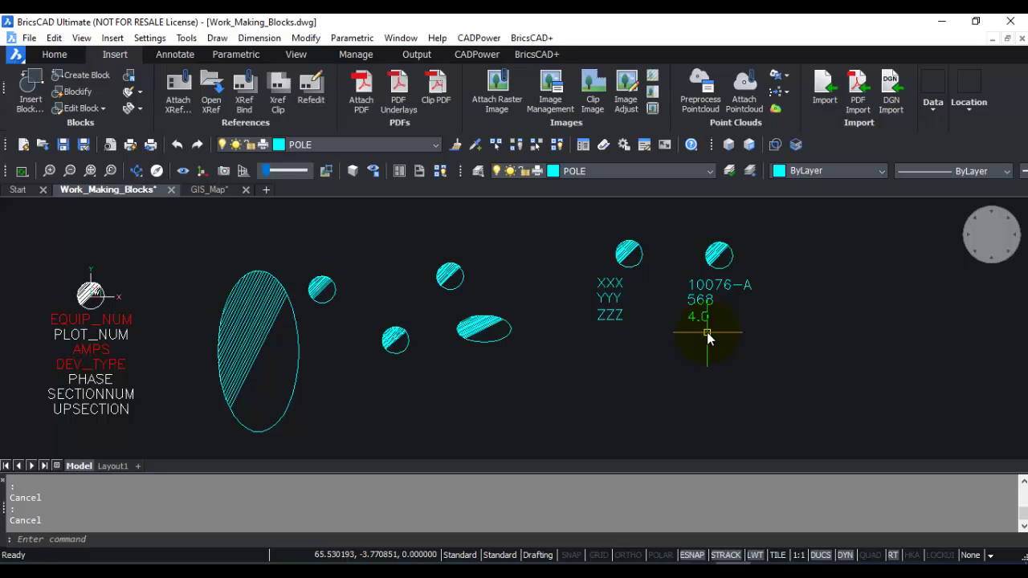
double_click(695, 290)
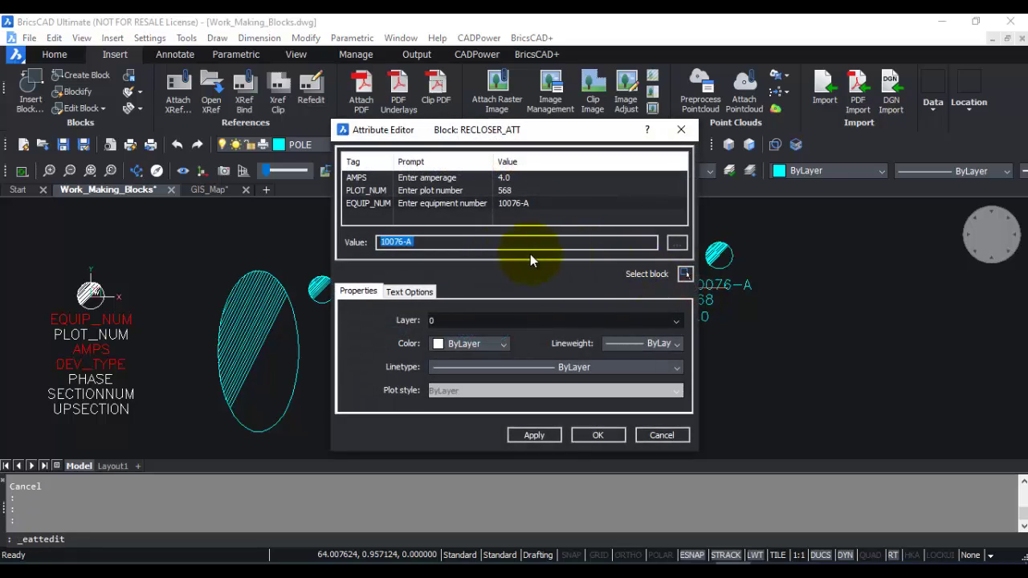